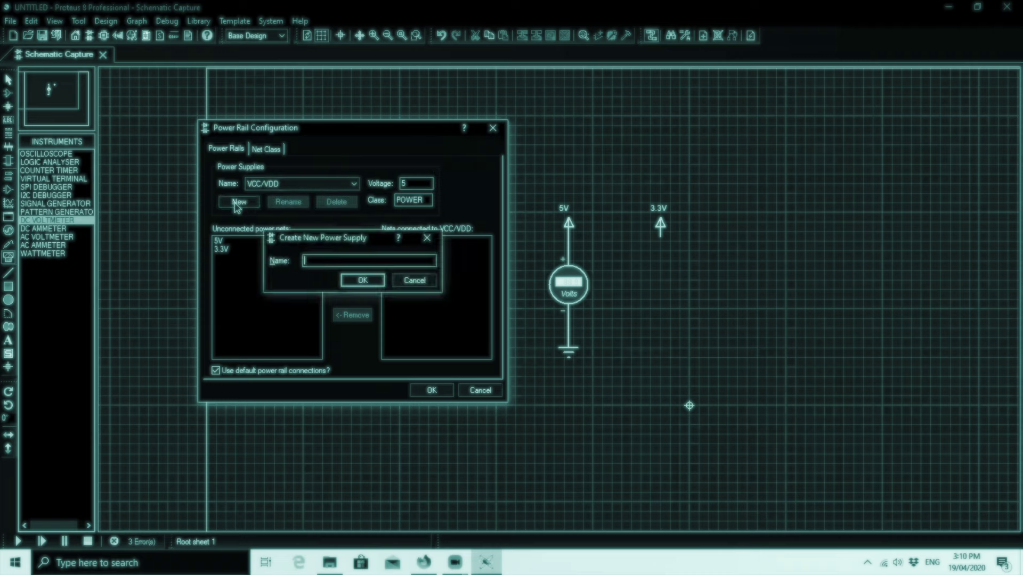
- Create 5V and 3.3V power supplies, connect the 3.3V net, and apply the rail settings
{"action": "type", "text": "5V"}
{"action": "left_click", "coordinate": [362, 280]}
{"action": "left_click", "coordinate": [239, 202]}
{"action": "type", "text": "3.3V"}
{"action": "key", "text": "Return"}
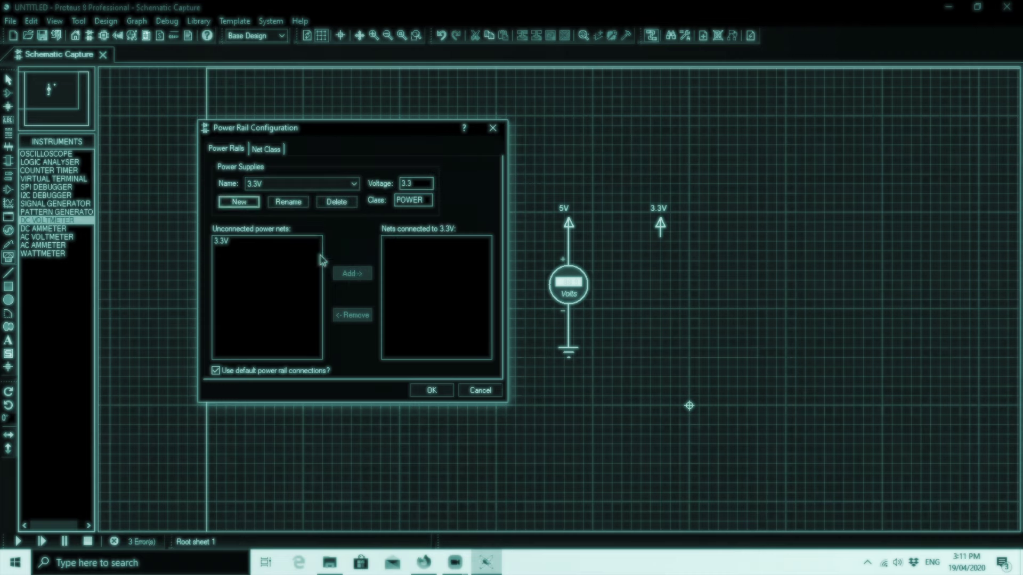
{"action": "left_click", "coordinate": [352, 273]}
{"action": "left_click", "coordinate": [432, 390]}
- Check the 3.3V terminal's options, then choose VCC/VDD from the supply name list
{"action": "left_click", "coordinate": [661, 283]}
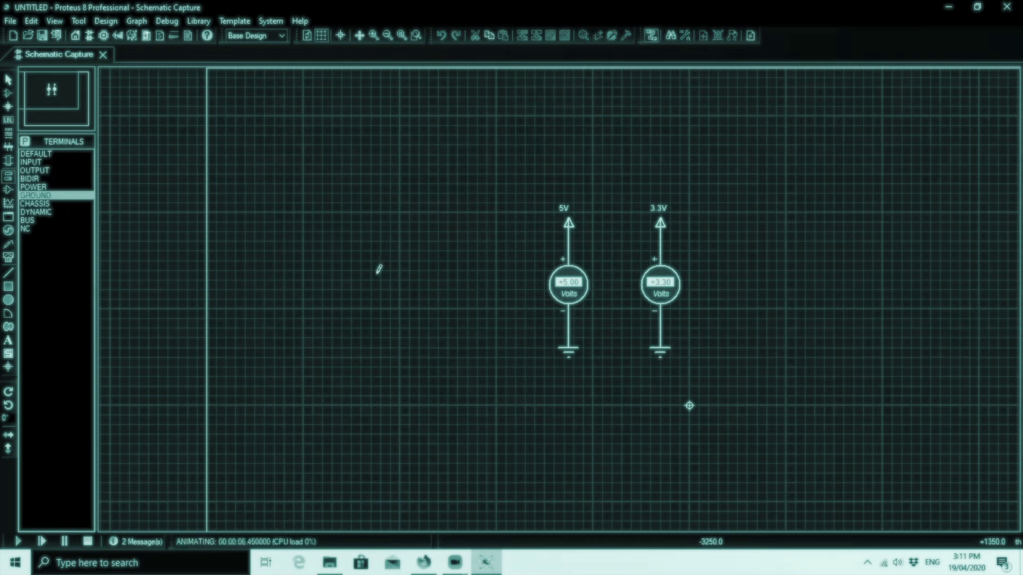
{"action": "right_click", "coordinate": [662, 220]}
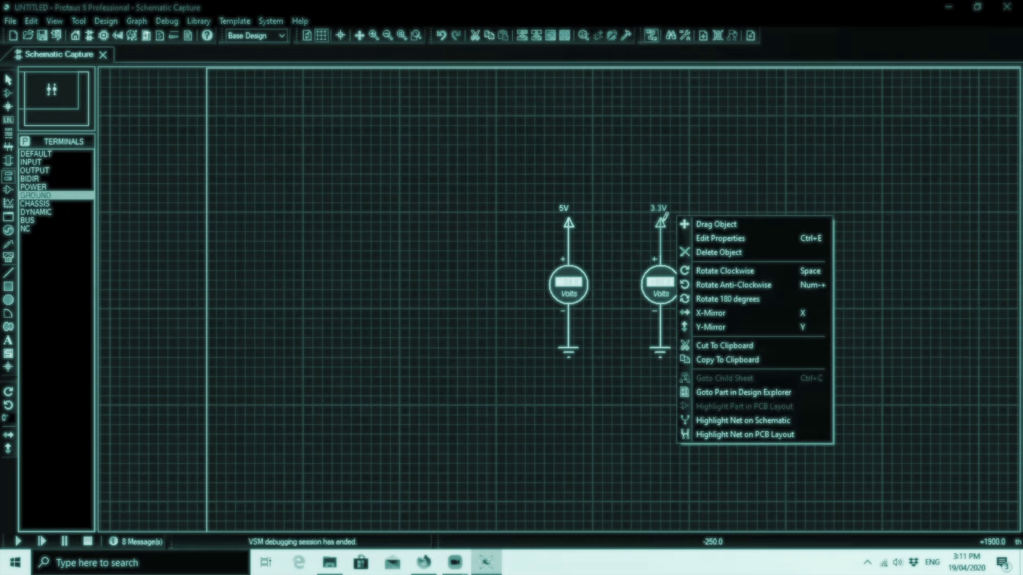
{"action": "key", "text": "Escape"}
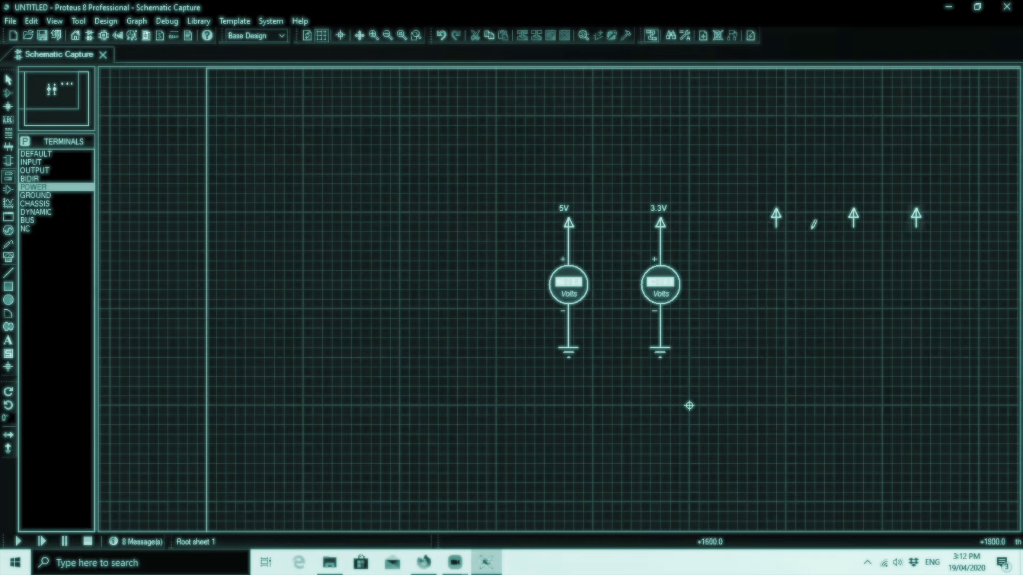
{"action": "key", "text": "ctrl+e"}
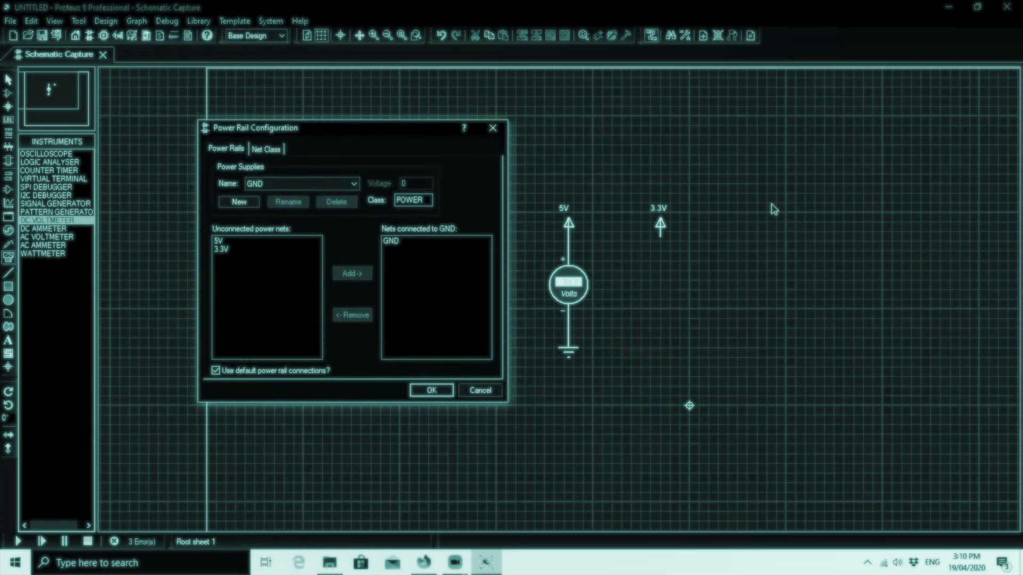
{"action": "left_click", "coordinate": [295, 184]}
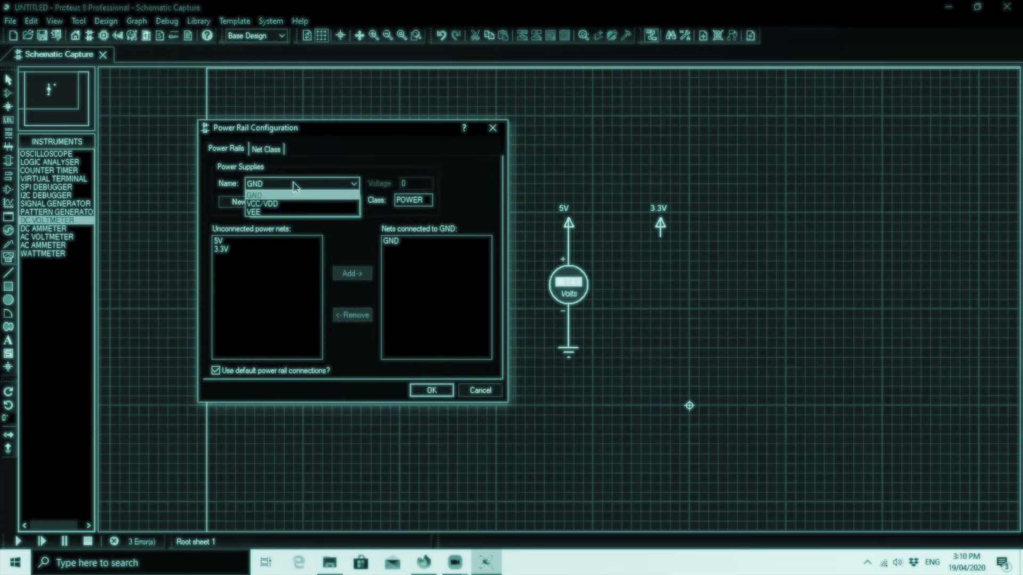
{"action": "left_click", "coordinate": [263, 203]}
- Recreate the 5V and 3.3V supplies and apply the power rail configuration
{"action": "left_click", "coordinate": [239, 202]}
{"action": "type", "text": "5V"}
{"action": "left_click", "coordinate": [356, 278]}
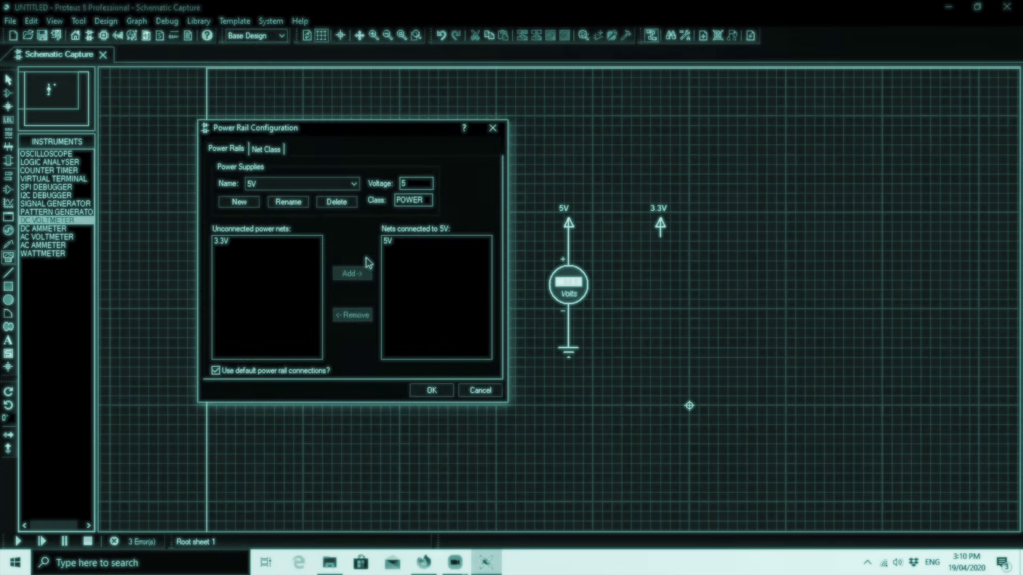
{"action": "left_click", "coordinate": [239, 202]}
{"action": "type", "text": "3.3V"}
{"action": "left_click", "coordinate": [354, 279]}
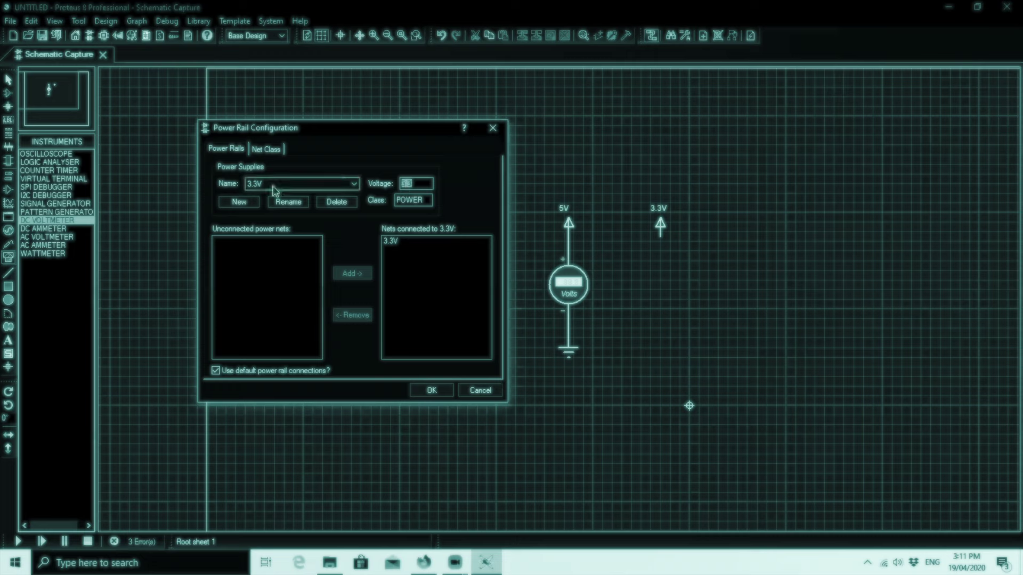
{"action": "left_click", "coordinate": [431, 390]}
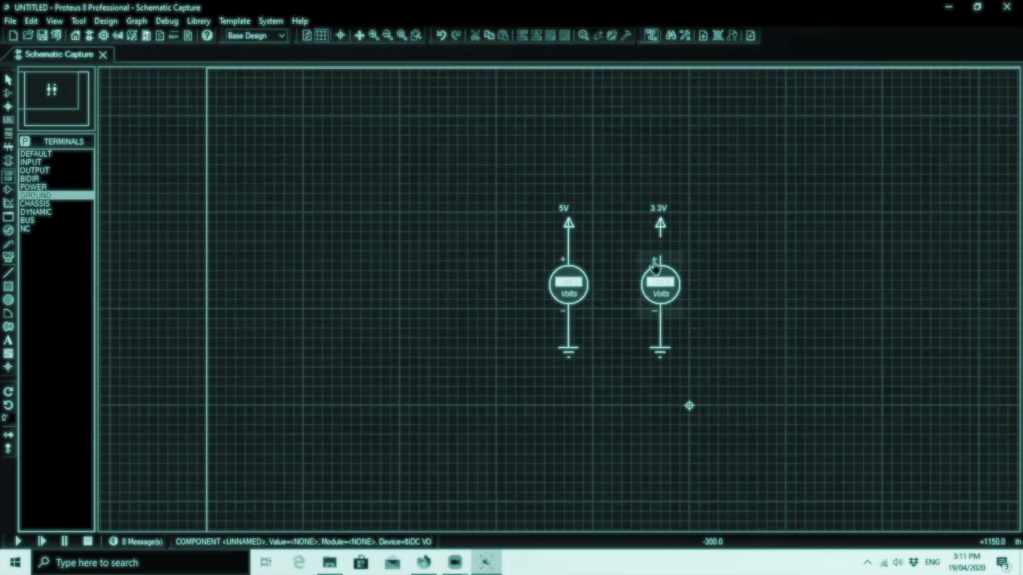
{"action": "right_click", "coordinate": [674, 217]}
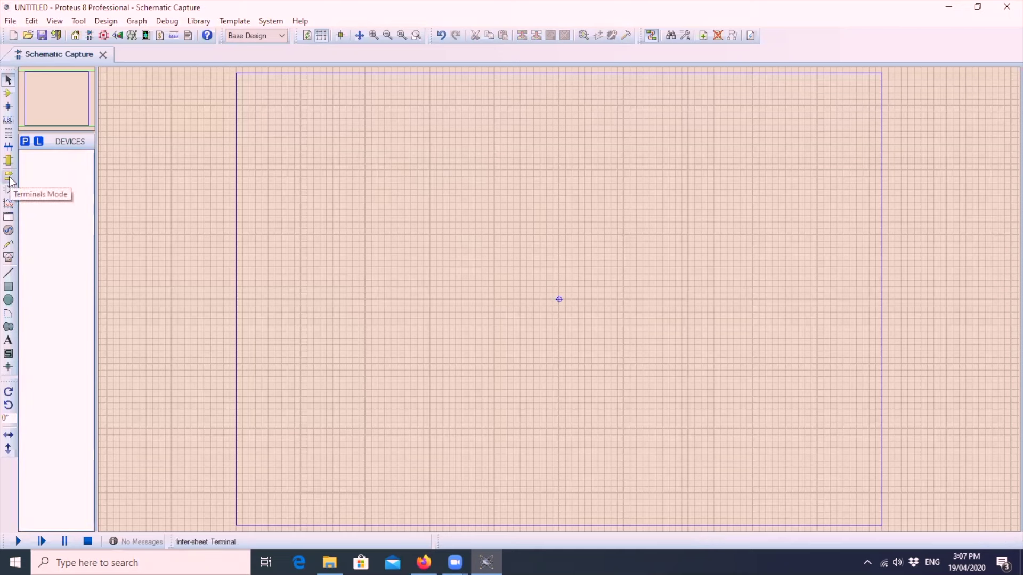
- Place a POWER terminal near the top of the sheet
{"action": "left_click", "coordinate": [9, 178]}
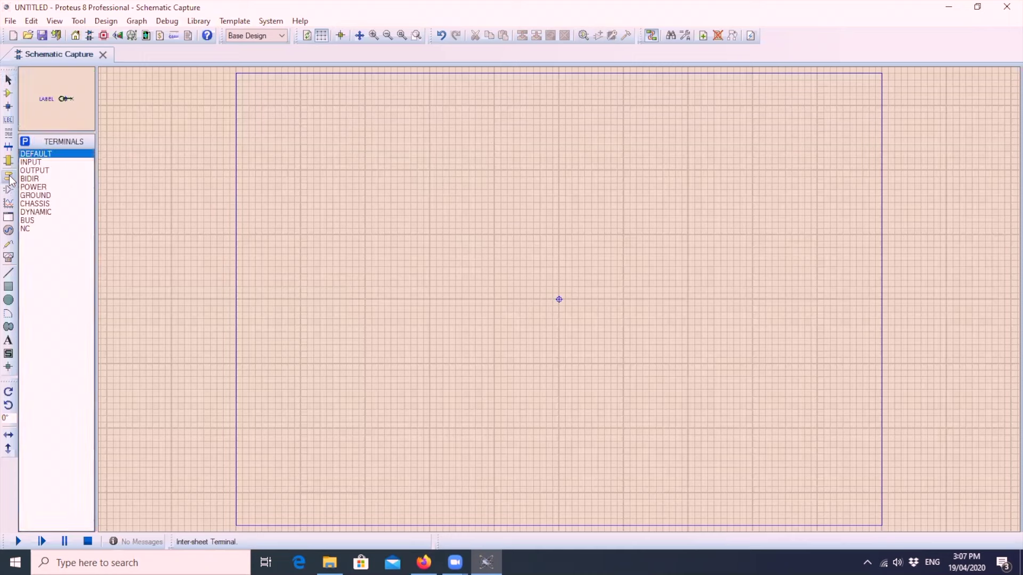
{"action": "left_click", "coordinate": [39, 187]}
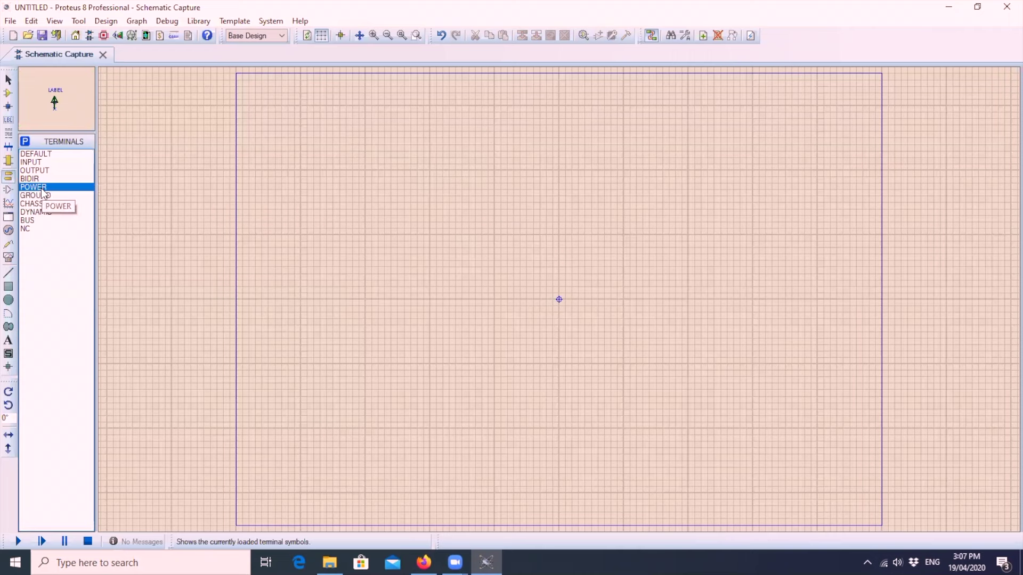
{"action": "left_click", "coordinate": [481, 177]}
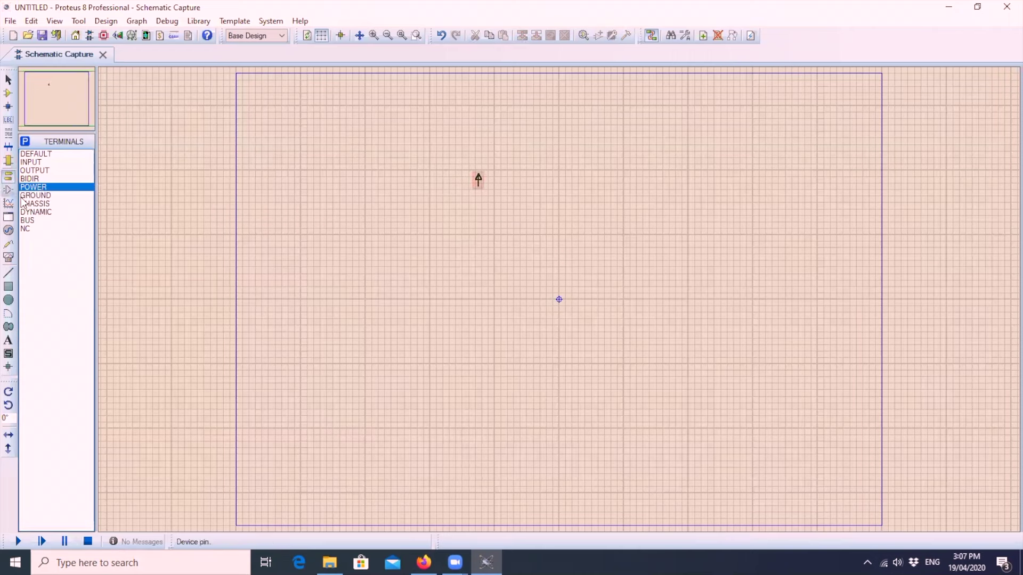
- Add a GROUND terminal below the power terminal and nudge it into position
{"action": "left_click", "coordinate": [43, 195]}
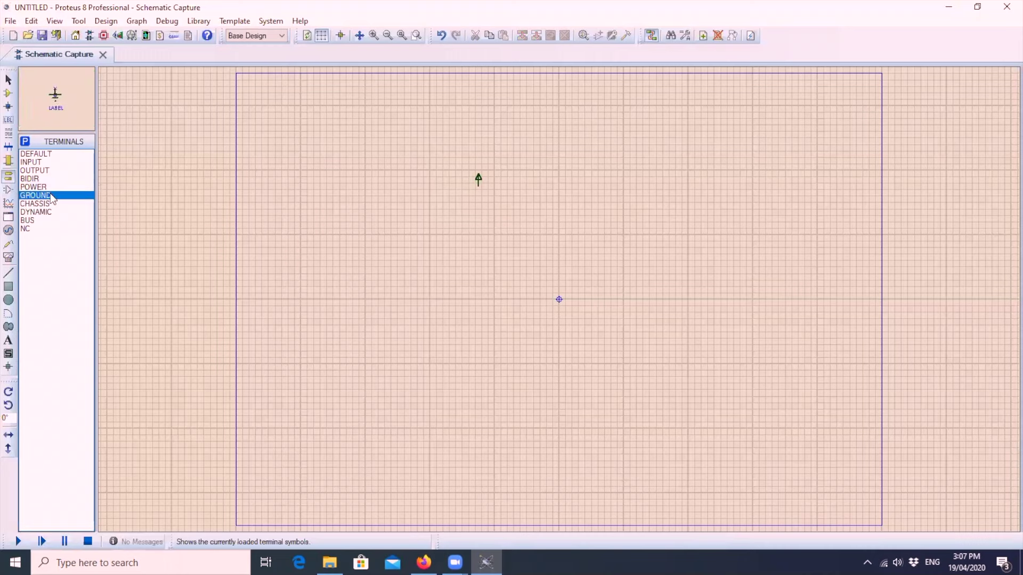
{"action": "left_click", "coordinate": [478, 245]}
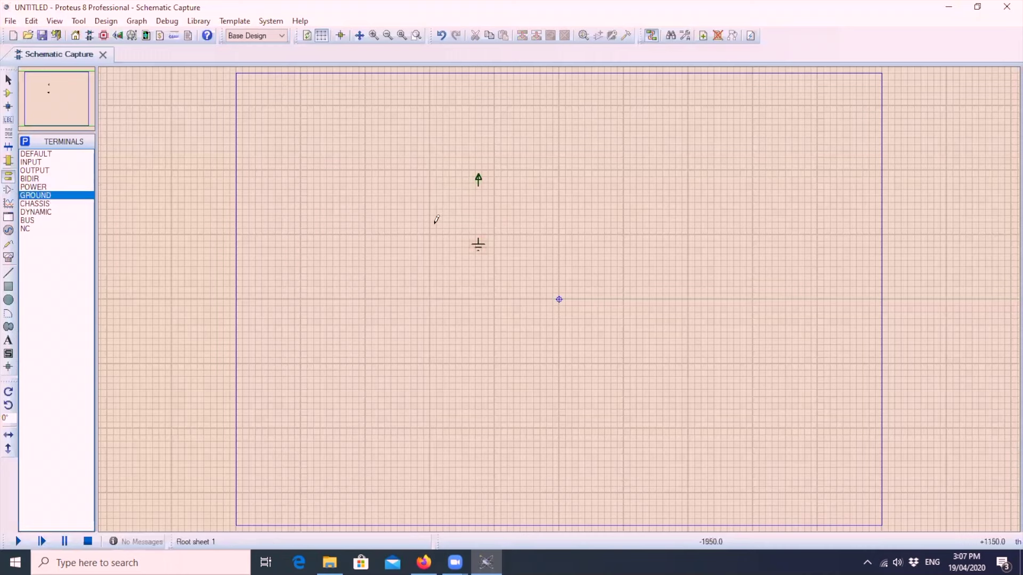
{"action": "left_click_drag", "start_coordinate": [462, 231], "coordinate": [484, 274]}
{"action": "left_click", "coordinate": [507, 217]}
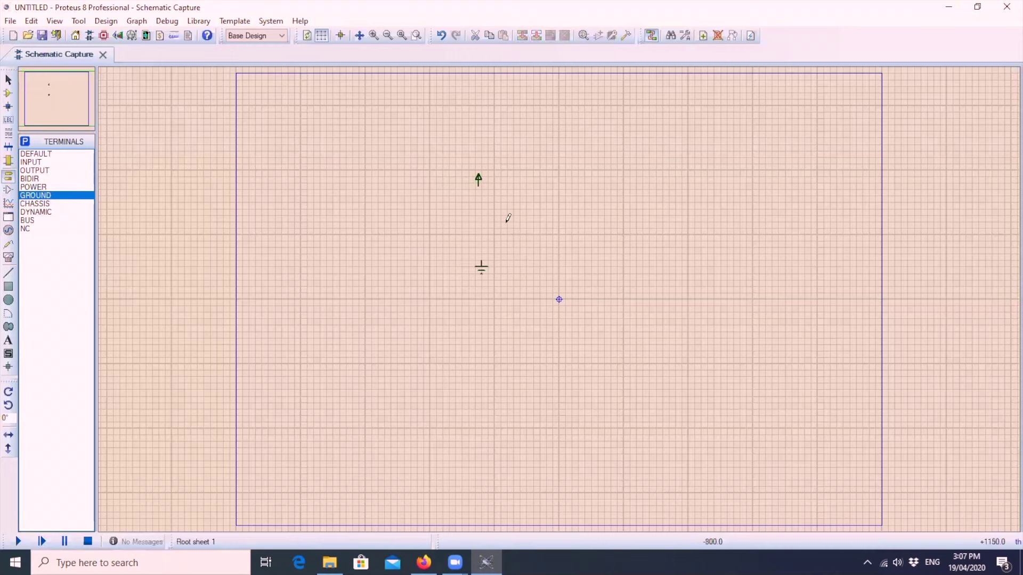
{"action": "left_click", "coordinate": [479, 261]}
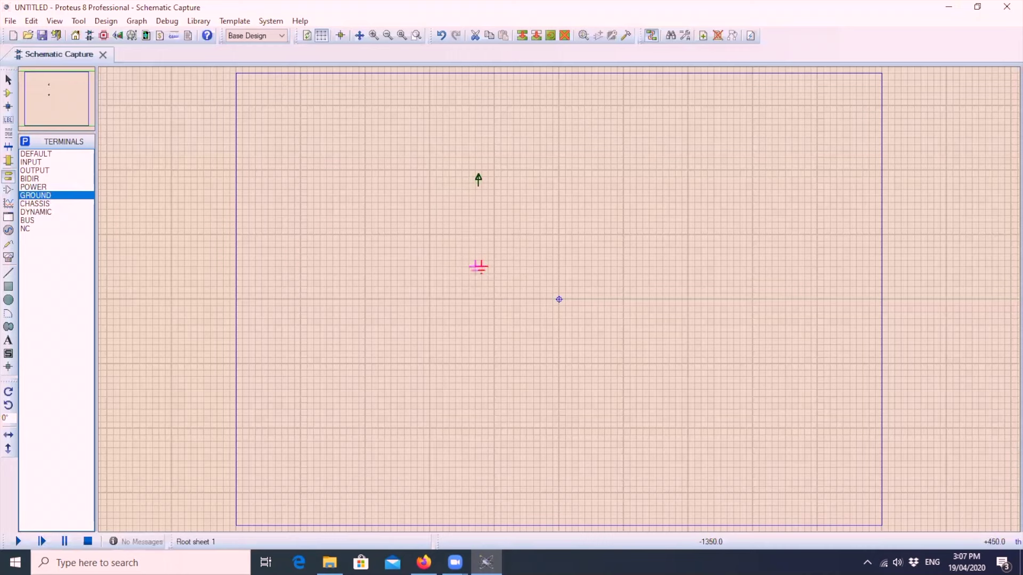
{"action": "left_click_drag", "start_coordinate": [479, 267], "coordinate": [475, 268]}
{"action": "left_click", "coordinate": [523, 214]}
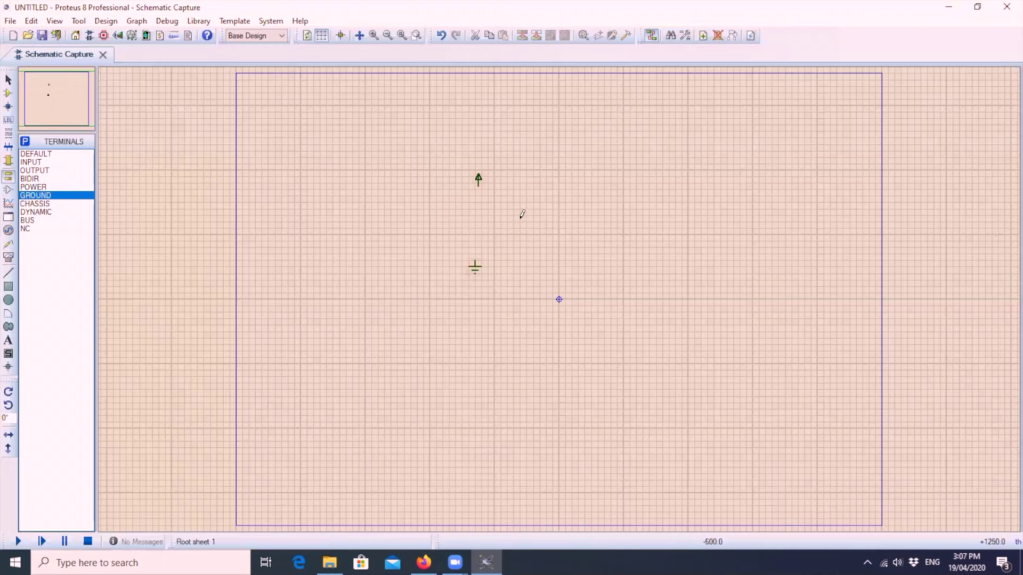
- Place a DC voltmeter between the power and ground terminals
{"action": "left_click", "coordinate": [8, 258]}
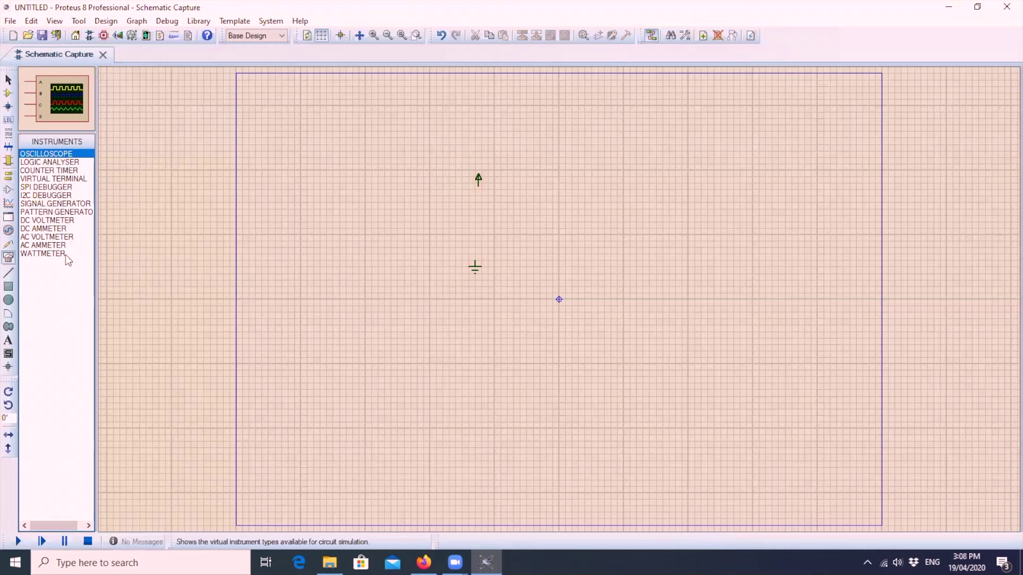
{"action": "left_click", "coordinate": [70, 221]}
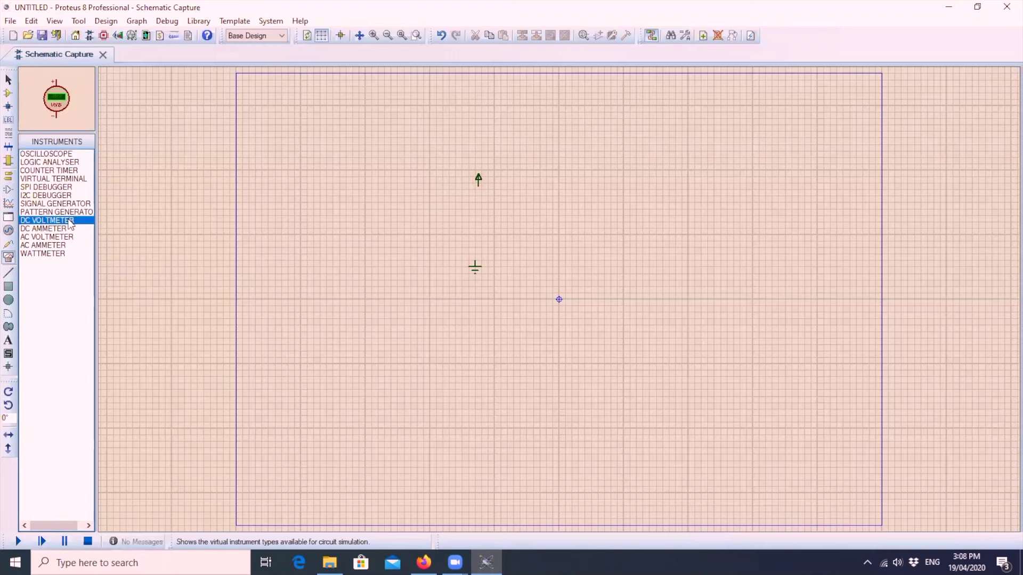
{"action": "left_click", "coordinate": [443, 215]}
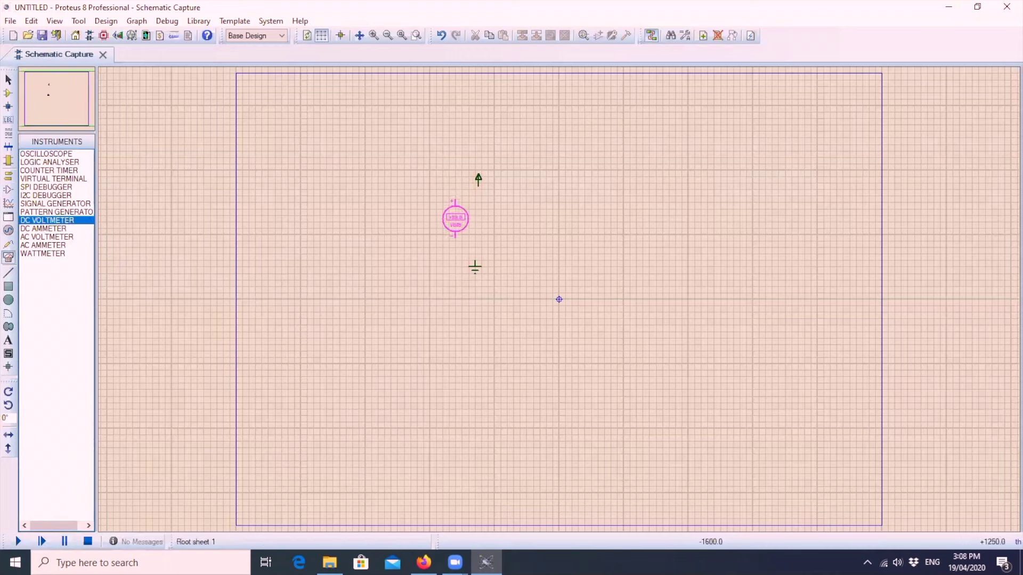
{"action": "left_click", "coordinate": [456, 221]}
- Wire the voltmeter's + pin to the power terminal and − pin to ground
{"action": "left_click", "coordinate": [456, 204]}
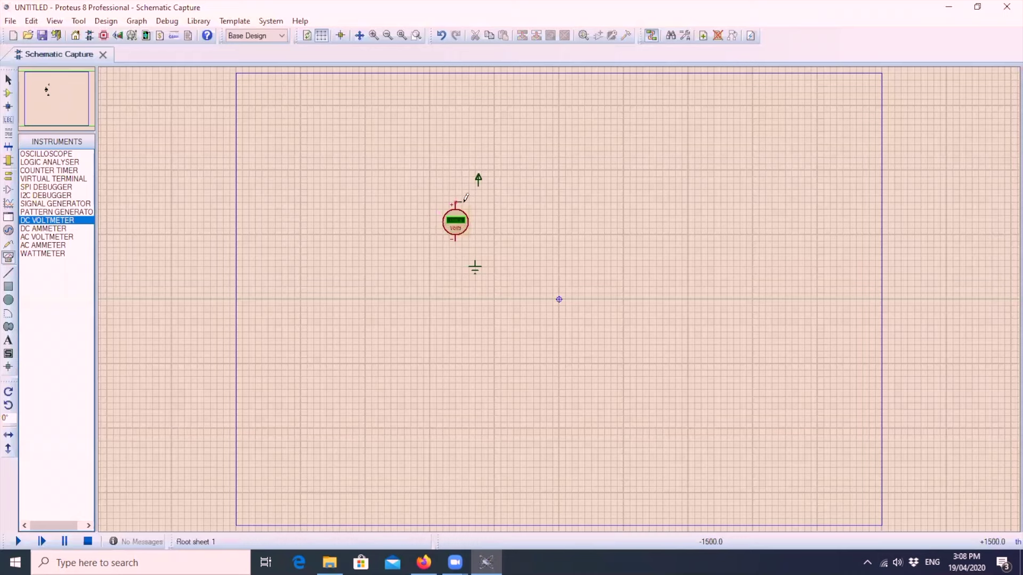
{"action": "left_click", "coordinate": [478, 188]}
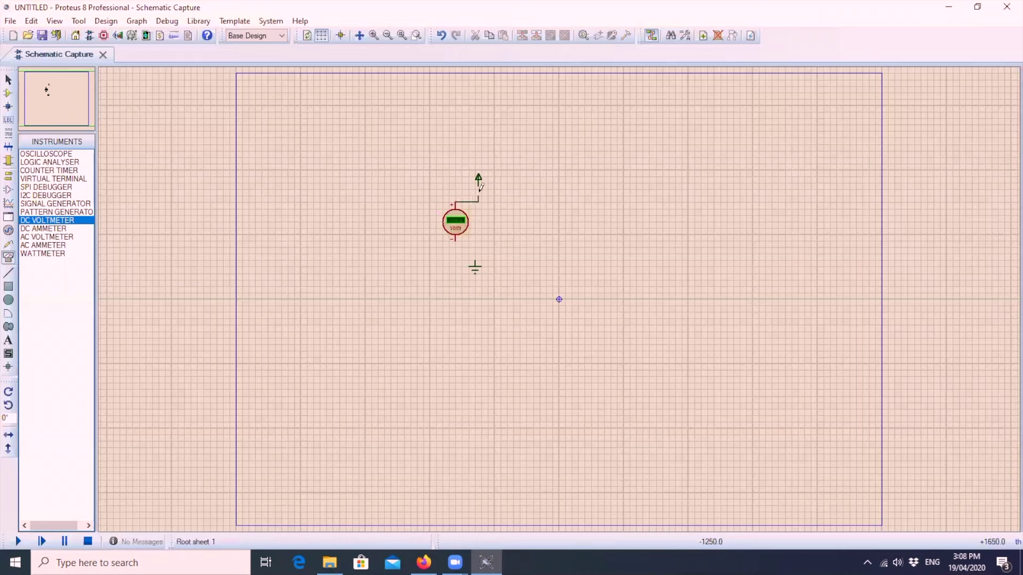
{"action": "left_click", "coordinate": [459, 239]}
{"action": "left_click", "coordinate": [474, 262]}
{"action": "key", "text": "F6"}
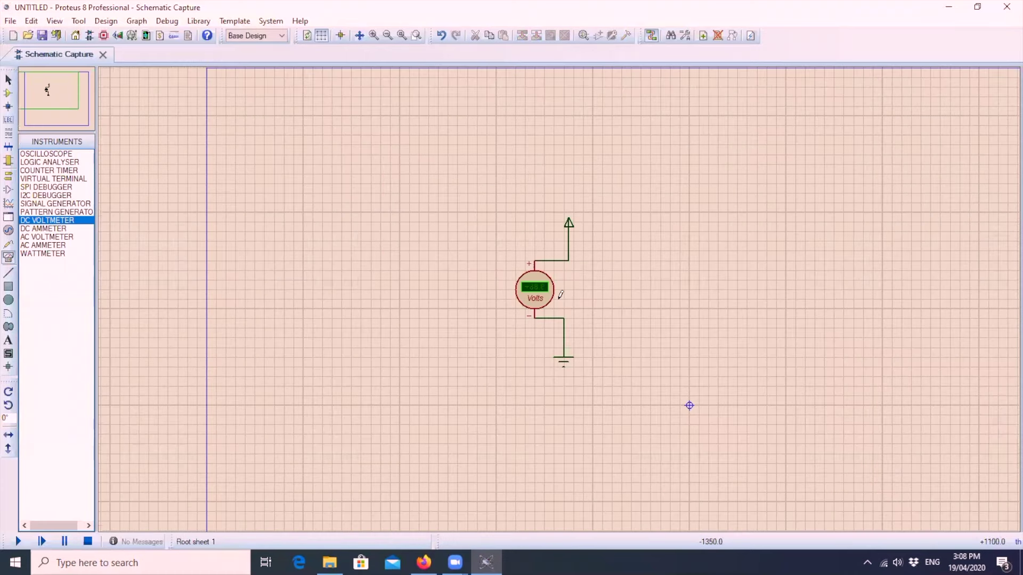
- Simulate until the voltmeter reads +5.00, stop, then delete the voltmeter with its wires
{"action": "left_click", "coordinate": [20, 541]}
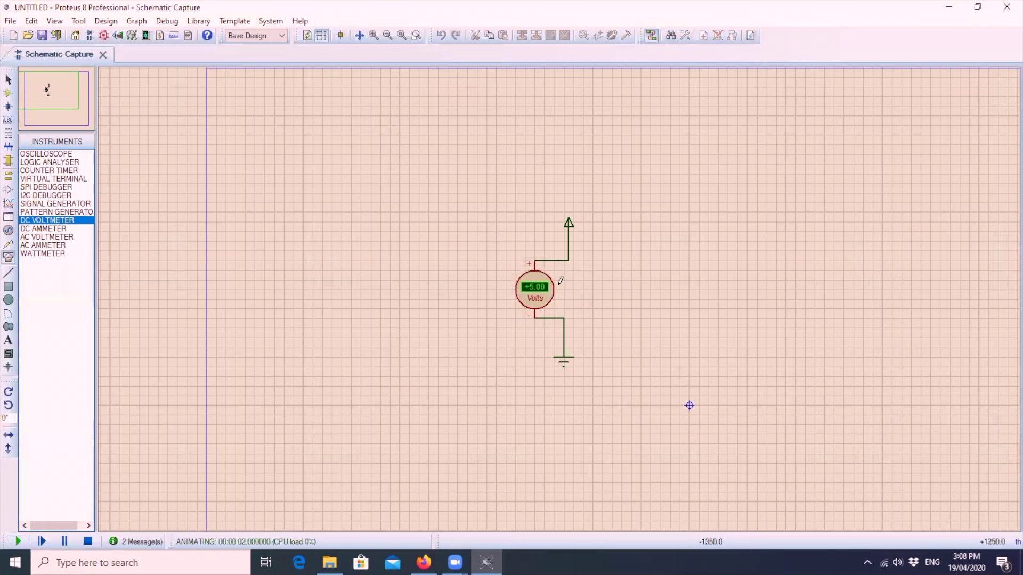
{"action": "left_click", "coordinate": [89, 541]}
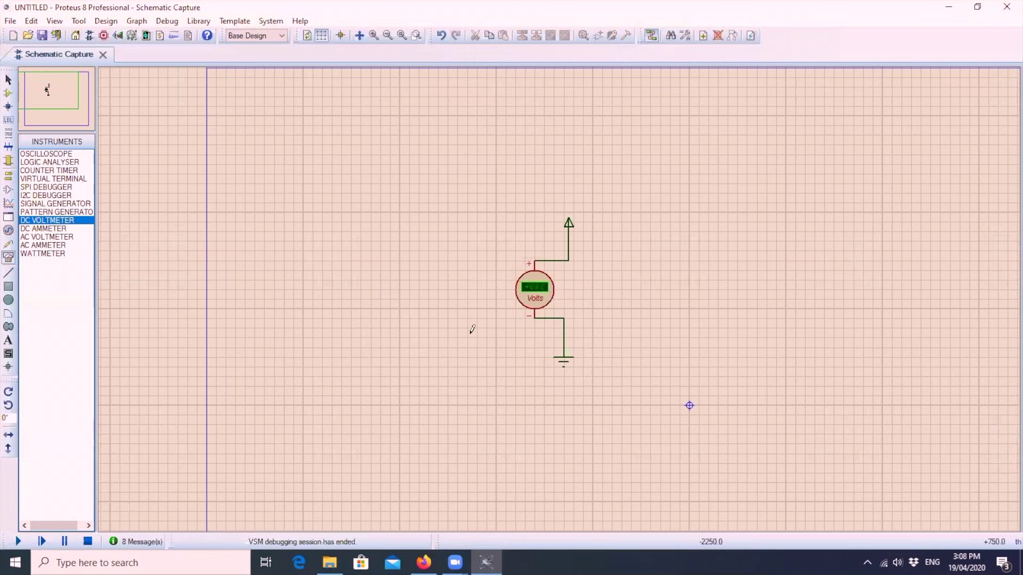
{"action": "right_click", "coordinate": [533, 308]}
{"action": "right_click", "coordinate": [533, 308]}
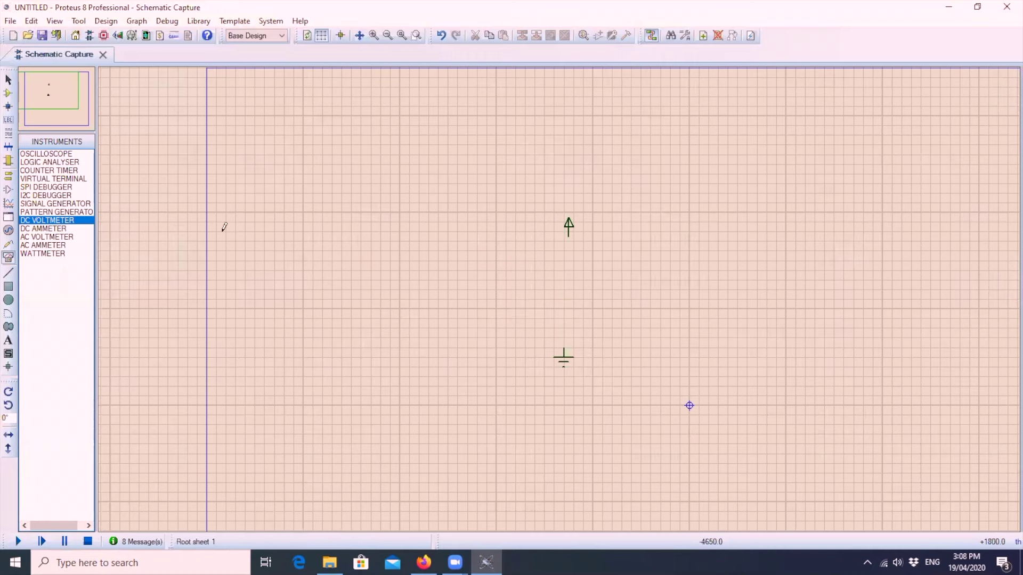
- Place a second POWER terminal to the right of the first, above the ground symbol
{"action": "left_click", "coordinate": [7, 177]}
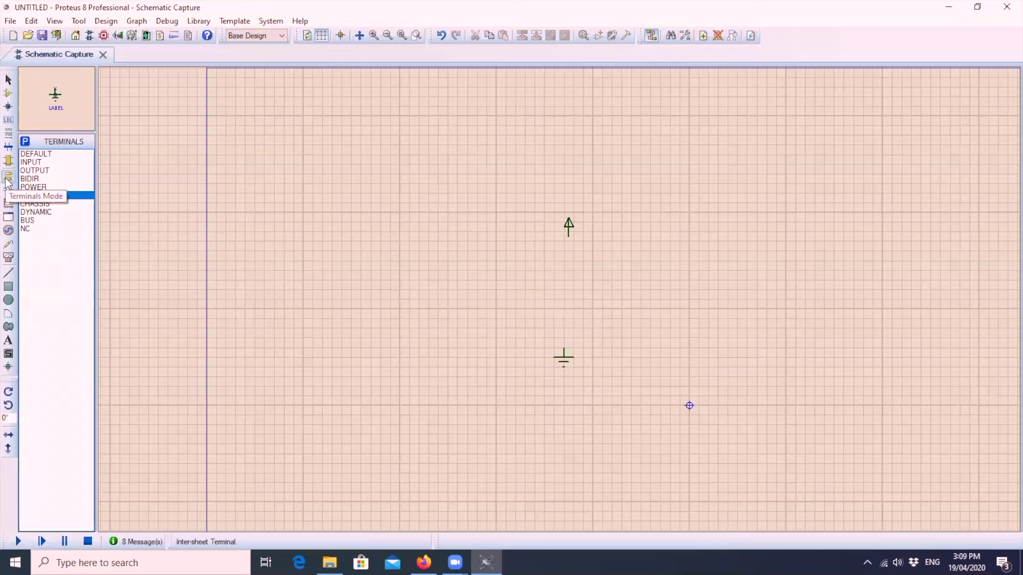
{"action": "left_click", "coordinate": [37, 189]}
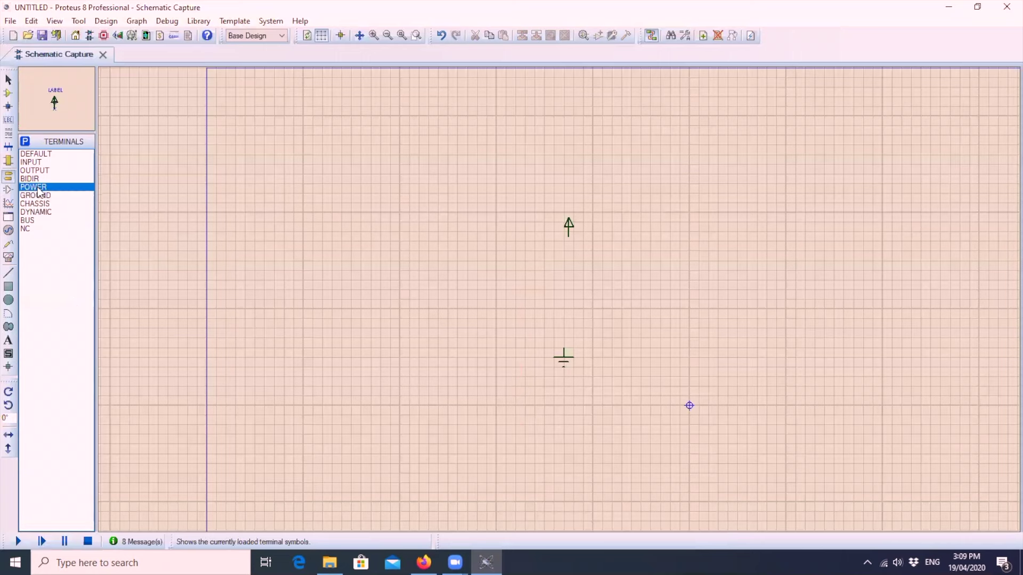
{"action": "left_click", "coordinate": [660, 228]}
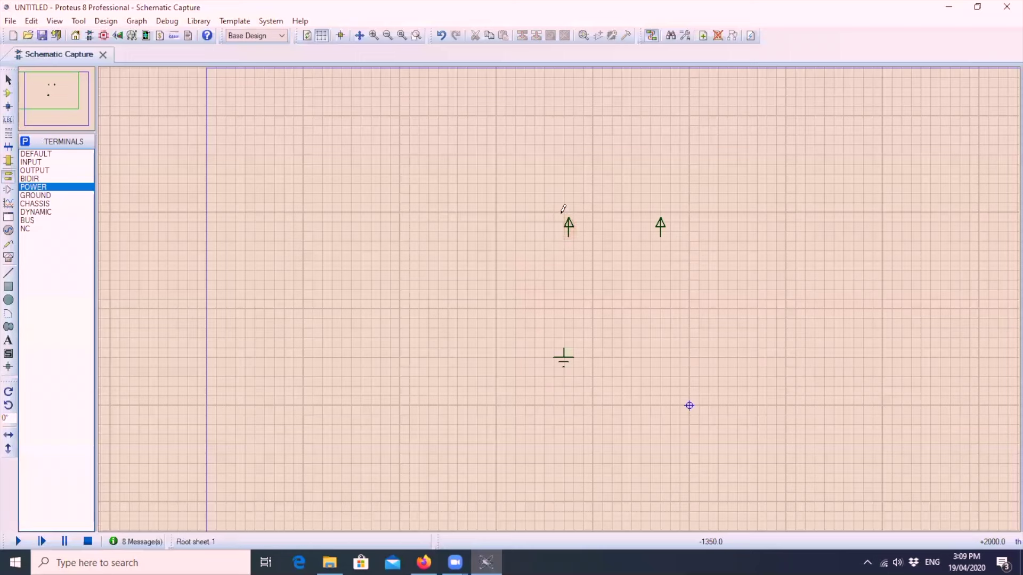
{"action": "left_click_drag", "start_coordinate": [561, 206], "coordinate": [591, 251]}
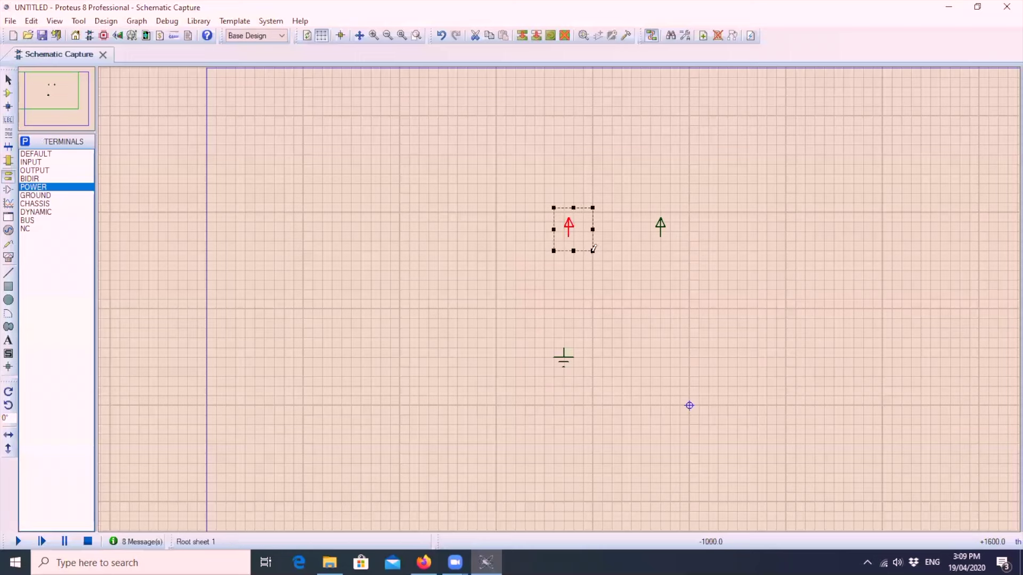
- Label the left power terminal 5V
{"action": "left_click", "coordinate": [575, 192]}
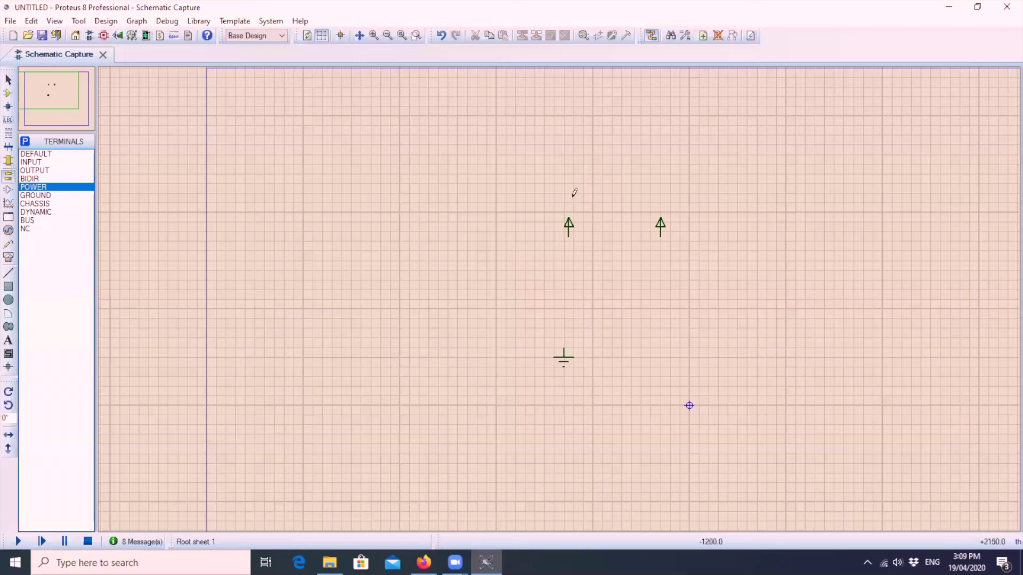
{"action": "left_click", "coordinate": [569, 228]}
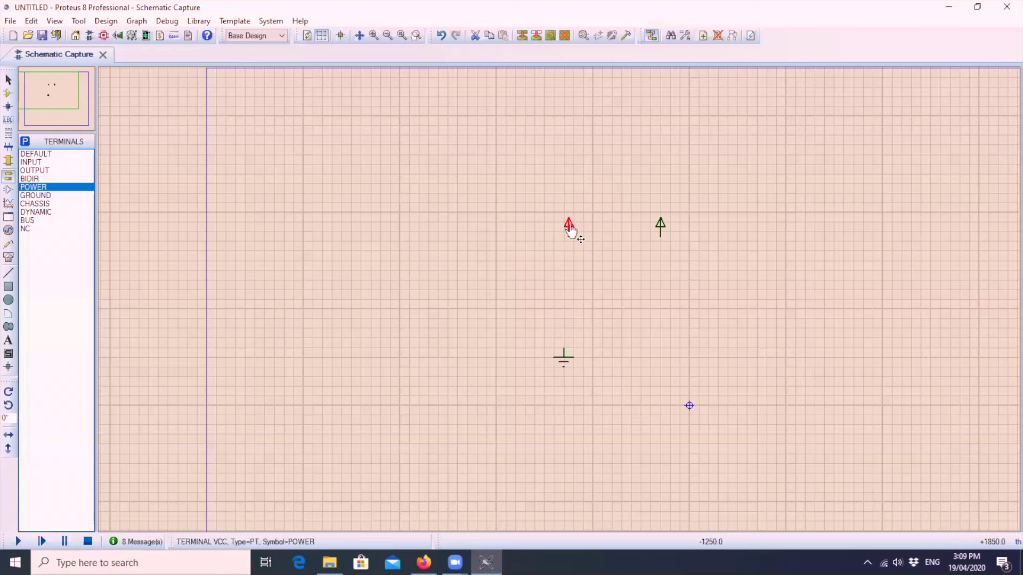
{"action": "left_click", "coordinate": [569, 228]}
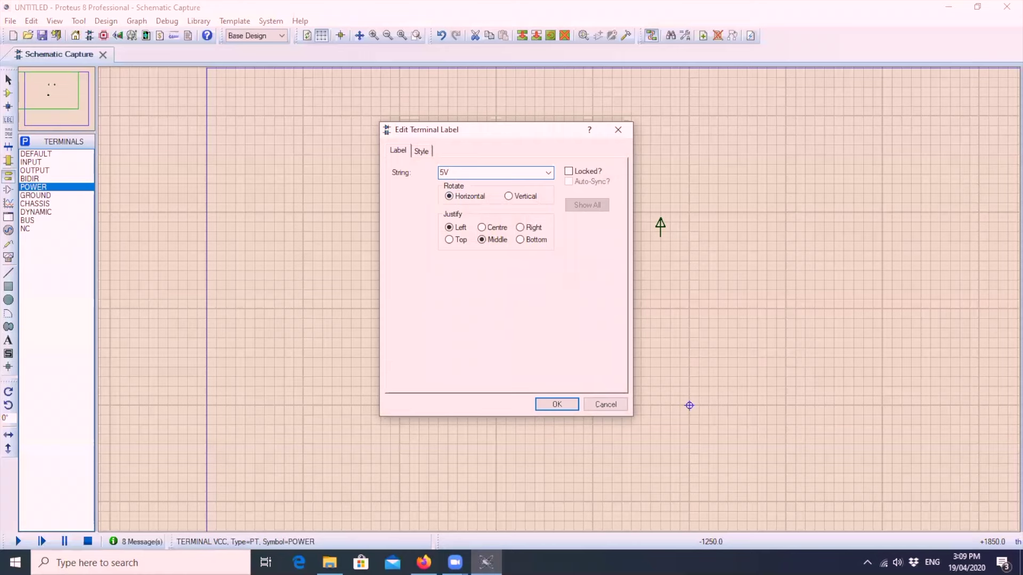
{"action": "left_click", "coordinate": [554, 405]}
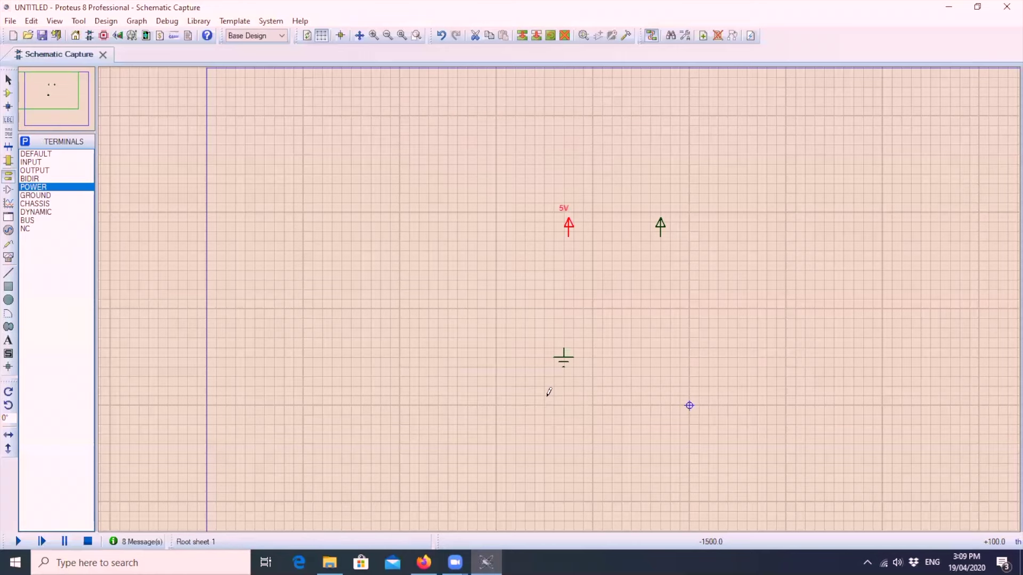
{"action": "left_click", "coordinate": [610, 241]}
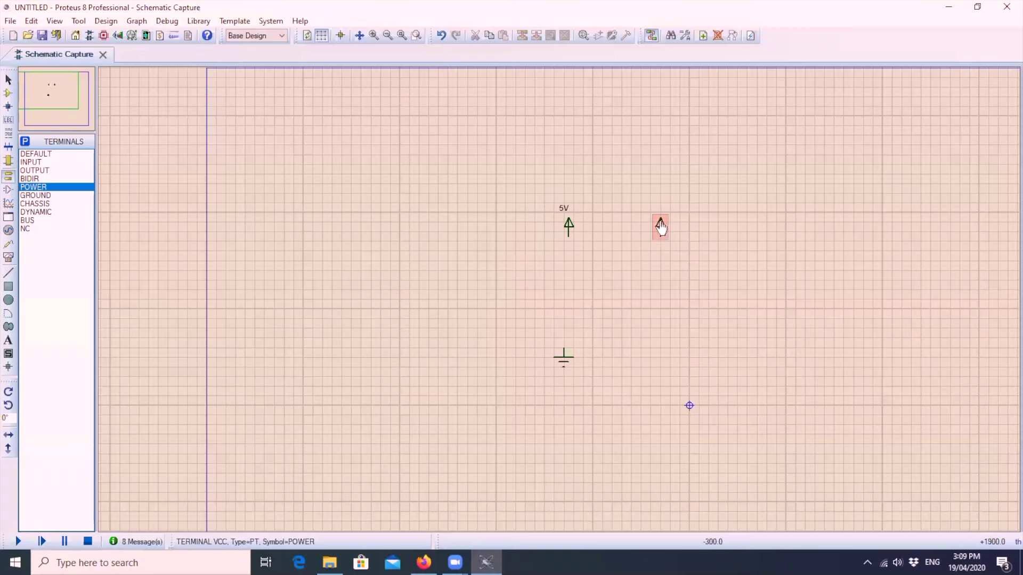
- Label the right power terminal 3.3V
{"action": "left_click", "coordinate": [660, 228]}
{"action": "left_click", "coordinate": [660, 228]}
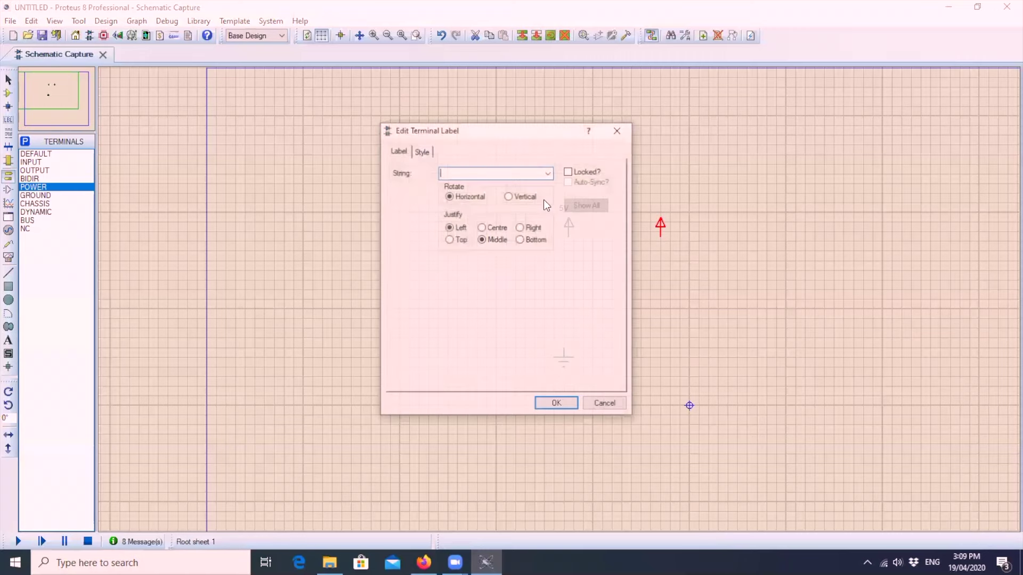
{"action": "type", "text": "3.3"}
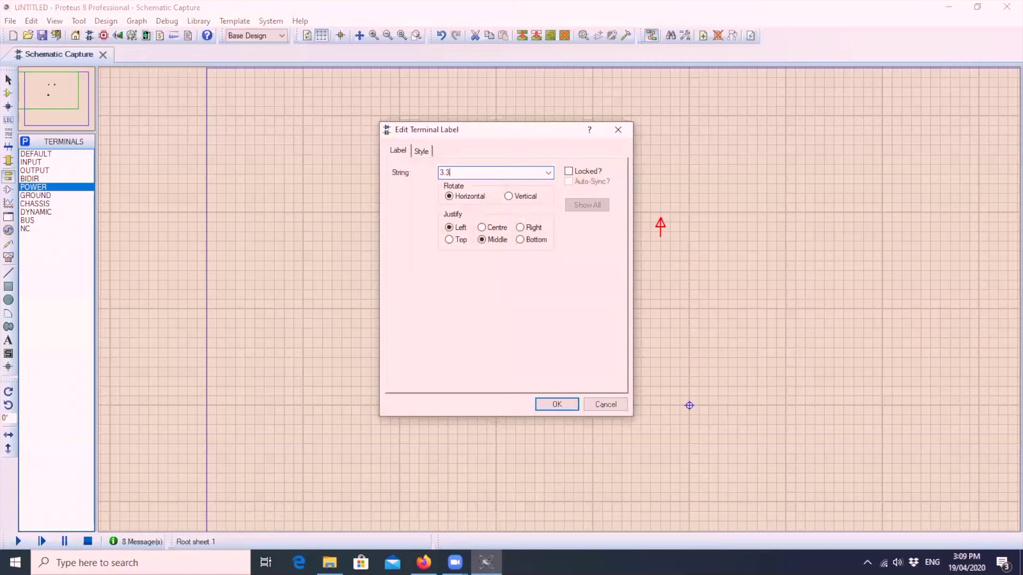
{"action": "type", "text": "V"}
{"action": "key", "text": "Return"}
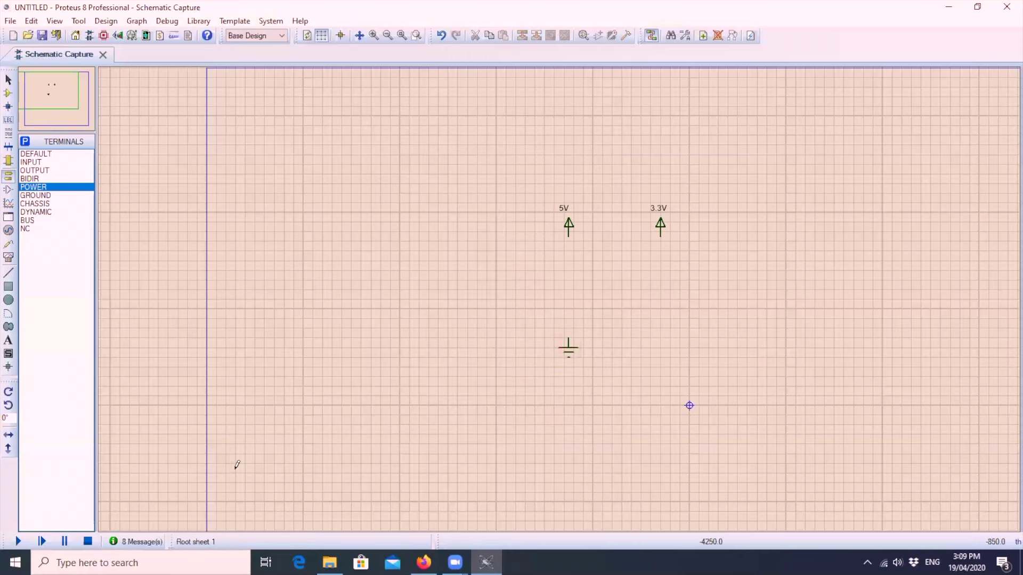
- Place a DC voltmeter under the 5V terminal and wire its + pin to 5V
{"action": "left_click", "coordinate": [8, 258]}
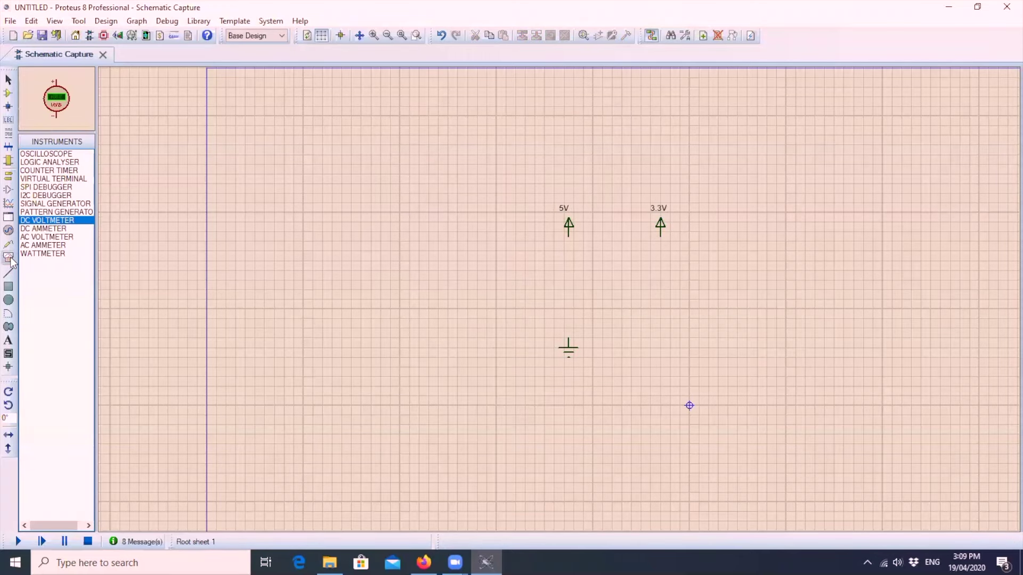
{"action": "left_click", "coordinate": [543, 276]}
{"action": "left_click", "coordinate": [569, 290]}
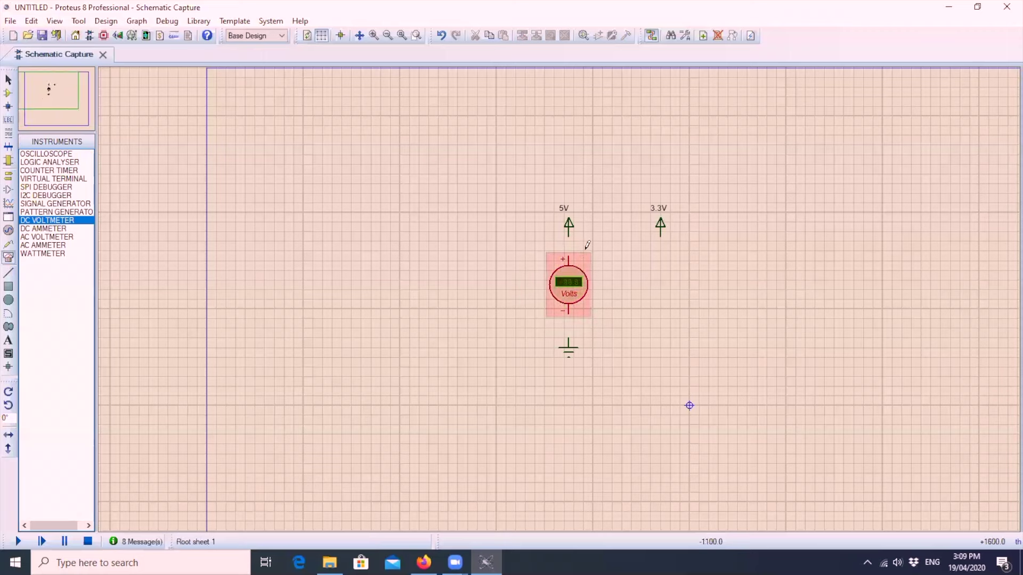
{"action": "left_click", "coordinate": [569, 257]}
{"action": "left_click", "coordinate": [569, 234]}
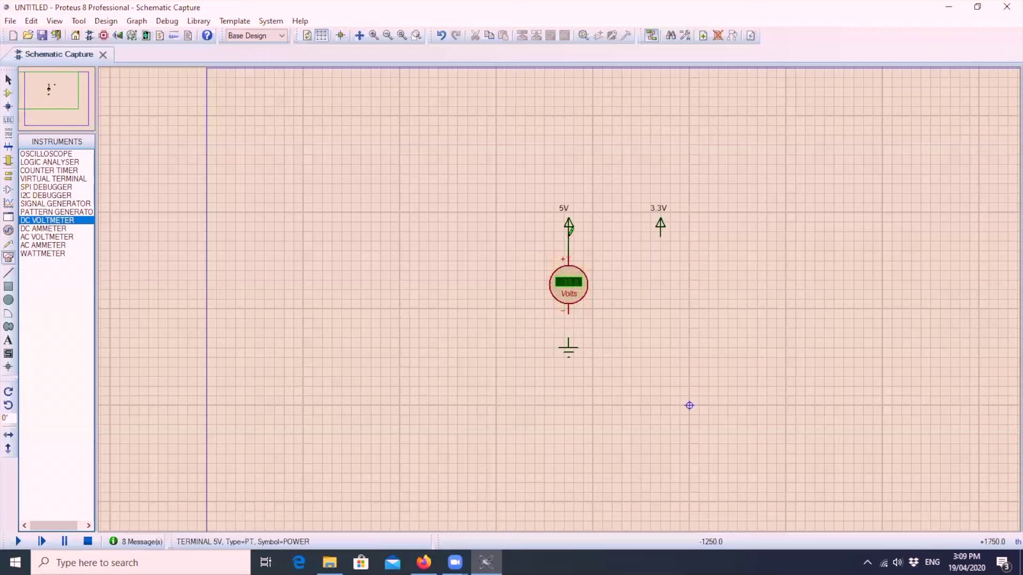
{"action": "left_click", "coordinate": [568, 313]}
- Wire the voltmeter's − pin to ground and simulate, which fails with 3 netlist errors
{"action": "left_click", "coordinate": [569, 342]}
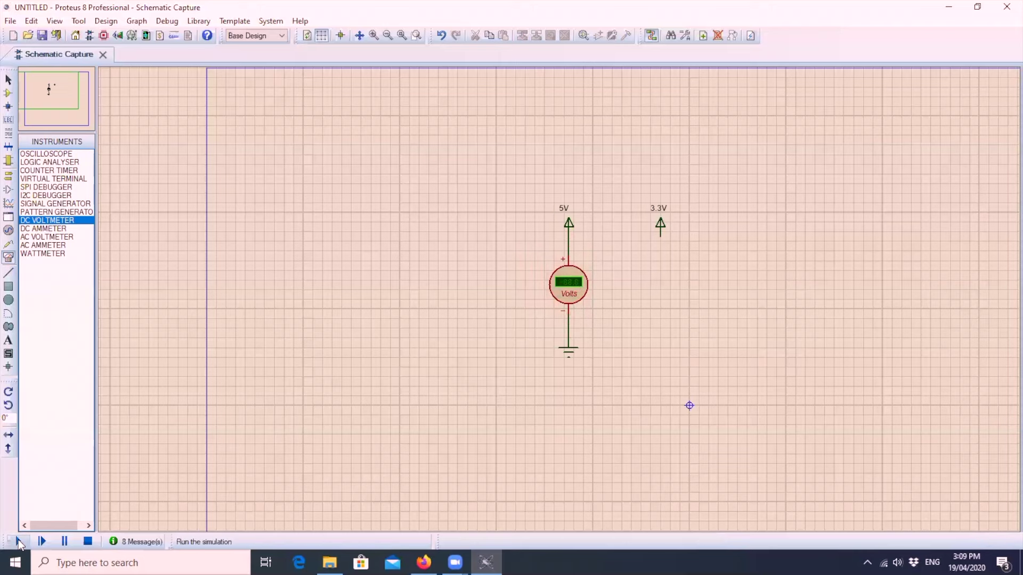
{"action": "left_click", "coordinate": [19, 542]}
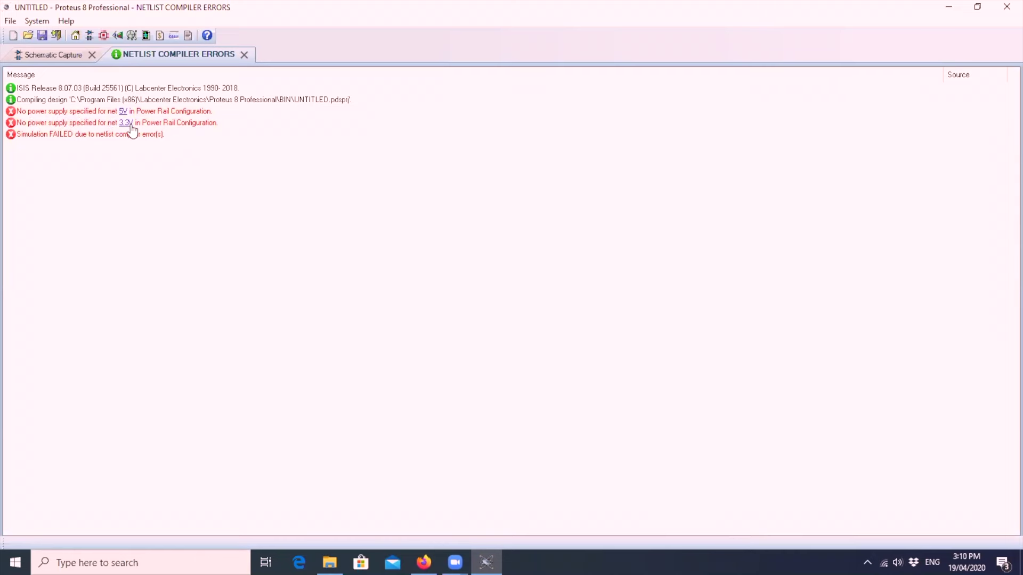
{"action": "left_click", "coordinate": [244, 55]}
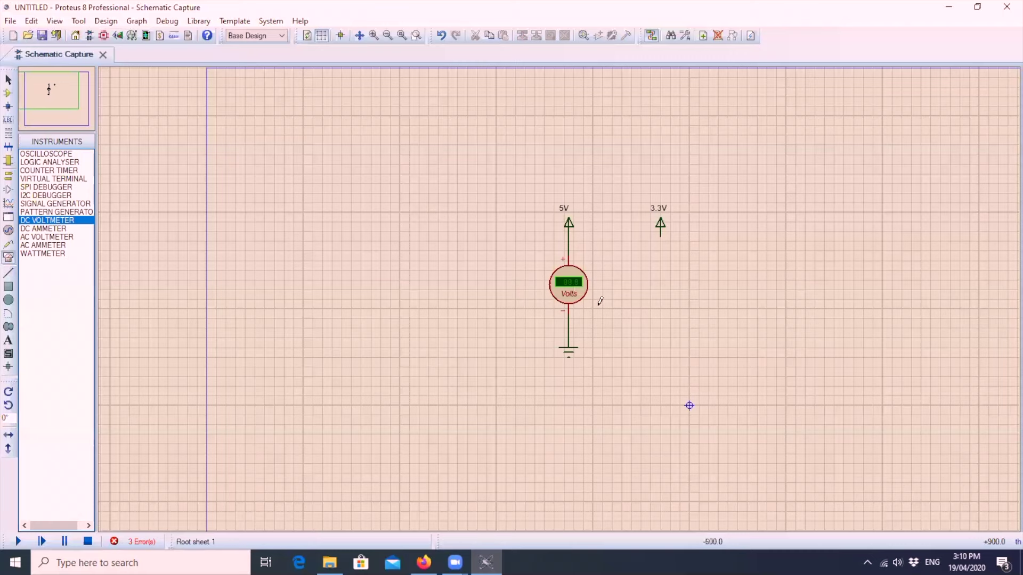
{"action": "left_click", "coordinate": [580, 288]}
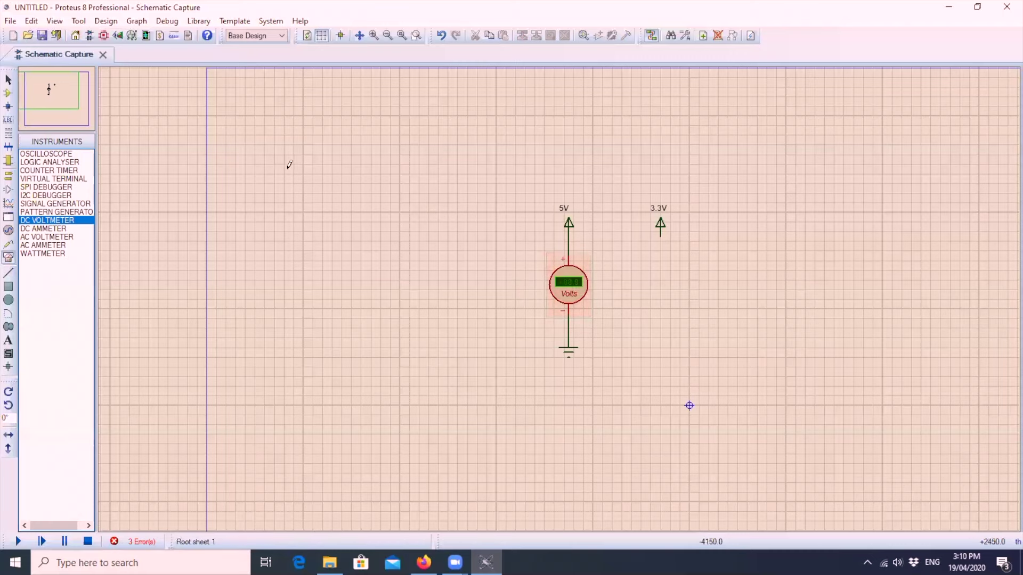
- Open Design > Configure Power Rails and review the unconnected 5V and 3.3V nets
{"action": "left_click", "coordinate": [106, 21]}
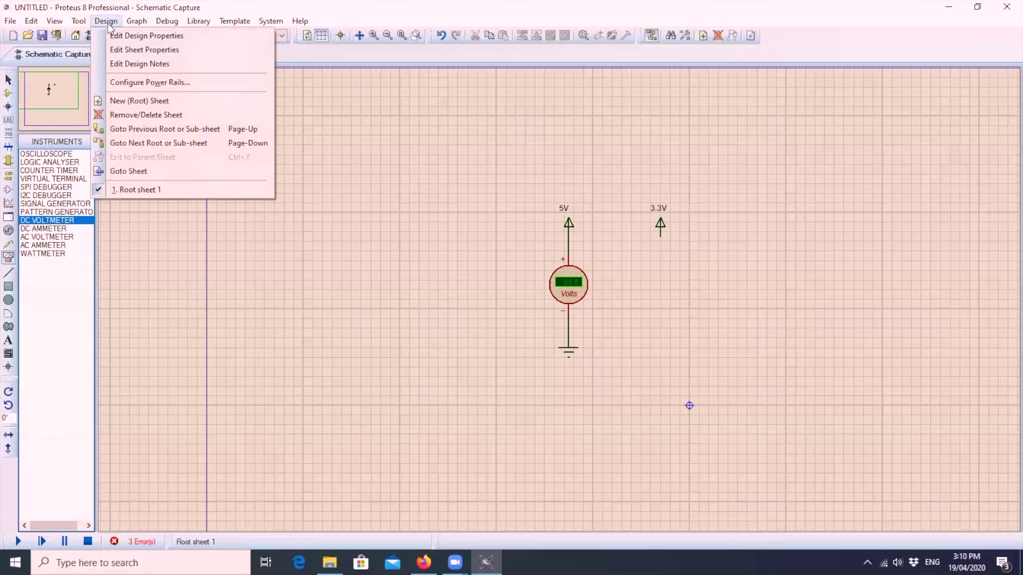
{"action": "left_click", "coordinate": [116, 83]}
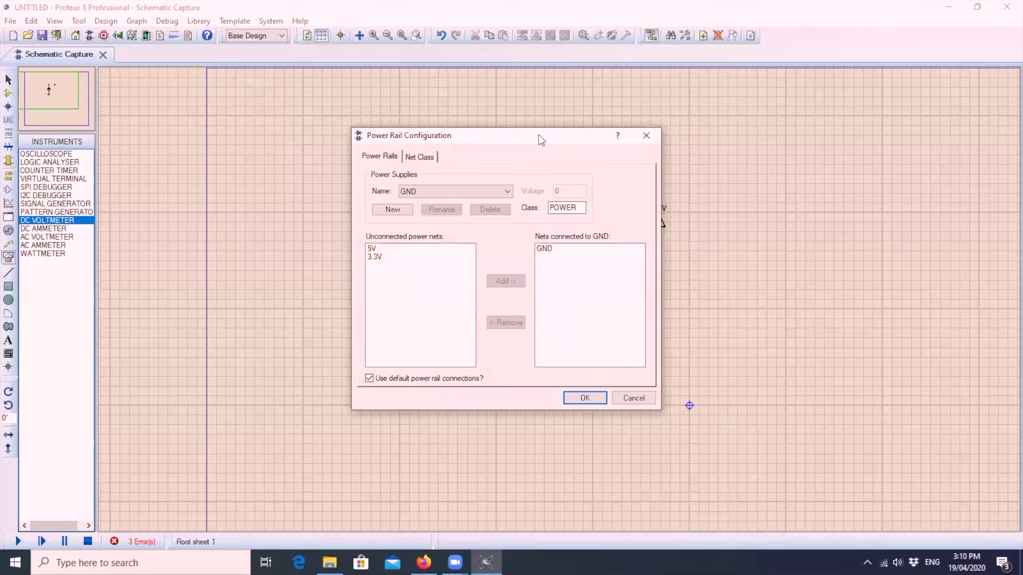
{"action": "left_click_drag", "start_coordinate": [539, 135], "coordinate": [386, 127]}
{"action": "left_click_drag", "start_coordinate": [244, 242], "coordinate": [244, 251]}
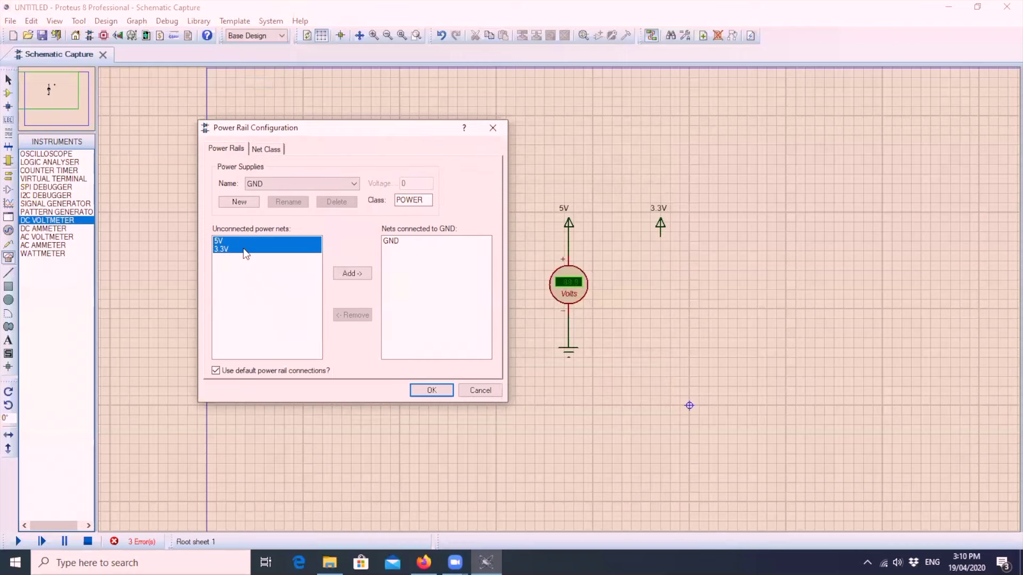
{"action": "left_click", "coordinate": [245, 250]}
{"action": "left_click", "coordinate": [243, 240]}
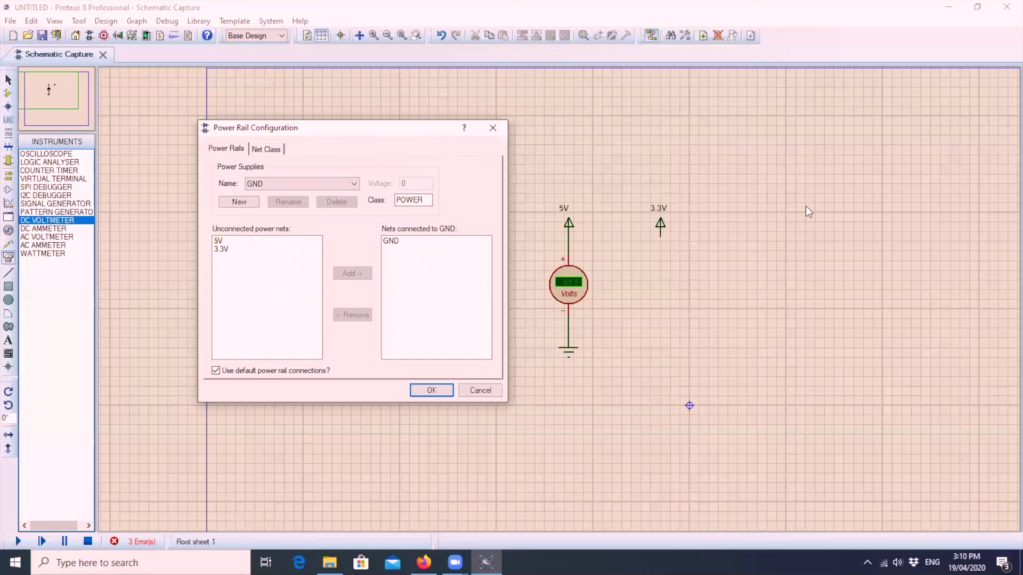
- Browse the supply Name list (GND, VCC/VDD, VEE), leaving VCC/VDD selected
{"action": "left_click", "coordinate": [294, 183]}
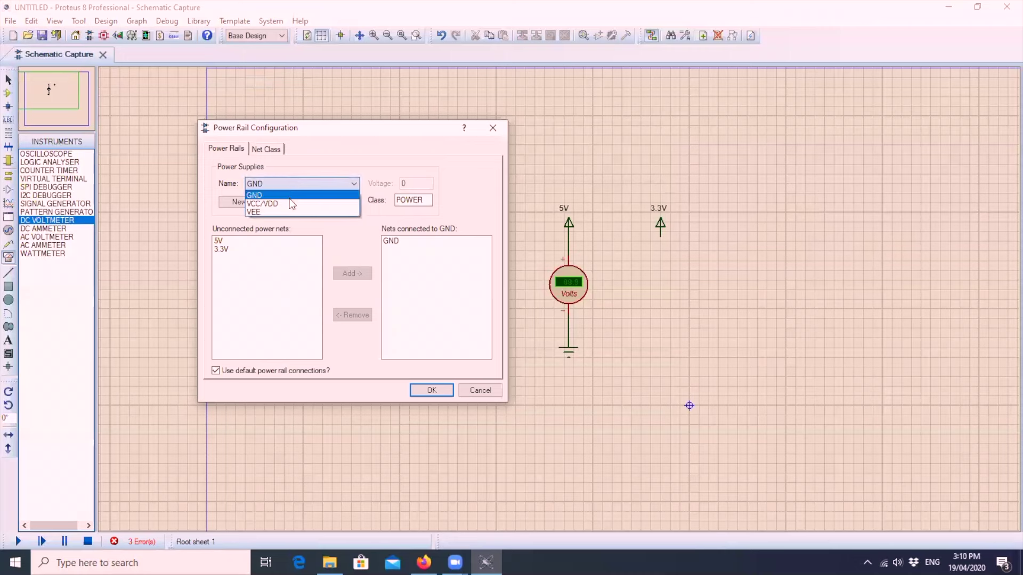
{"action": "left_click", "coordinate": [271, 202]}
{"action": "left_click", "coordinate": [280, 183]}
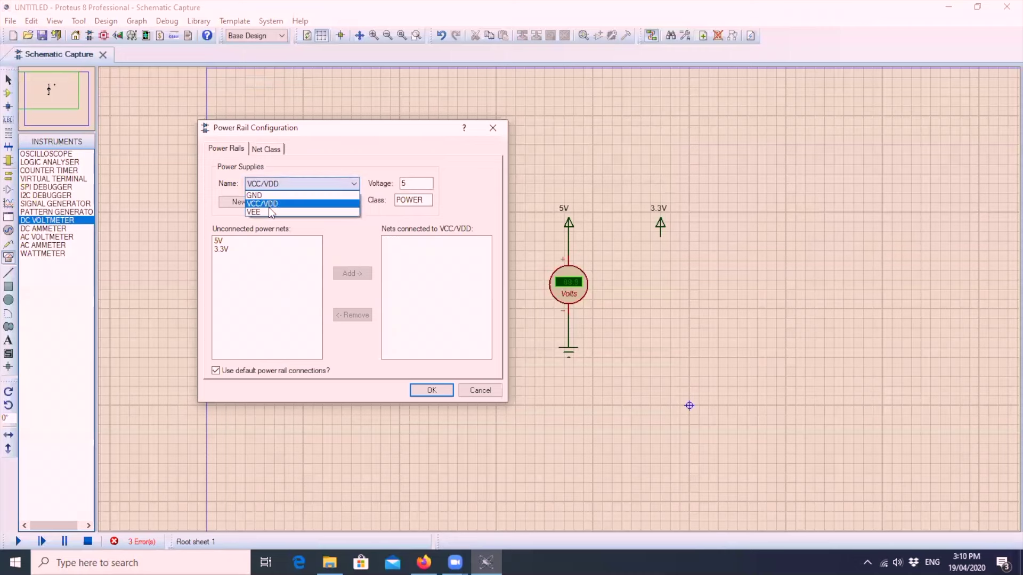
{"action": "left_click", "coordinate": [269, 211]}
{"action": "left_click", "coordinate": [290, 184]}
{"action": "left_click", "coordinate": [291, 205]}
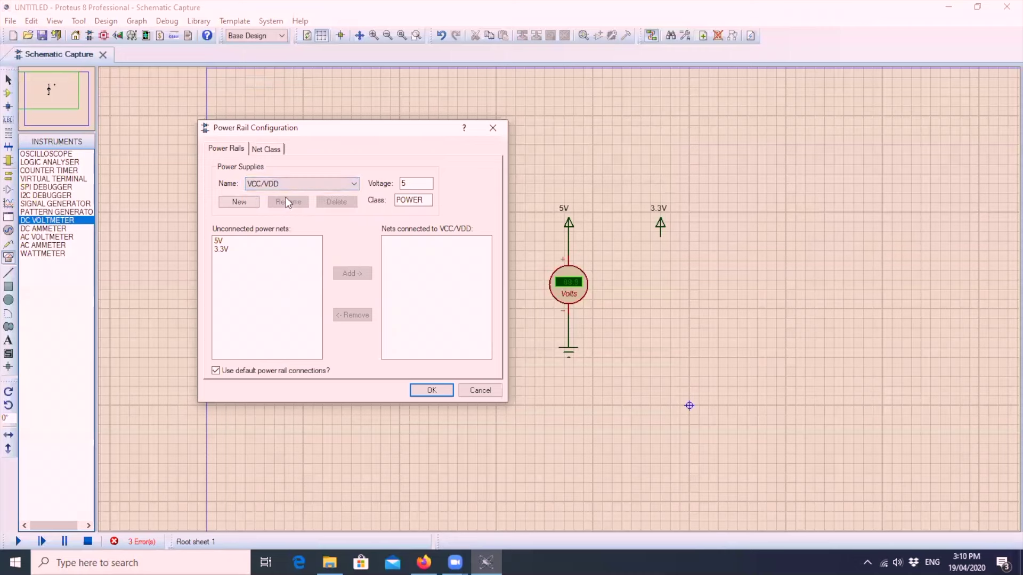
{"action": "left_click", "coordinate": [326, 184]}
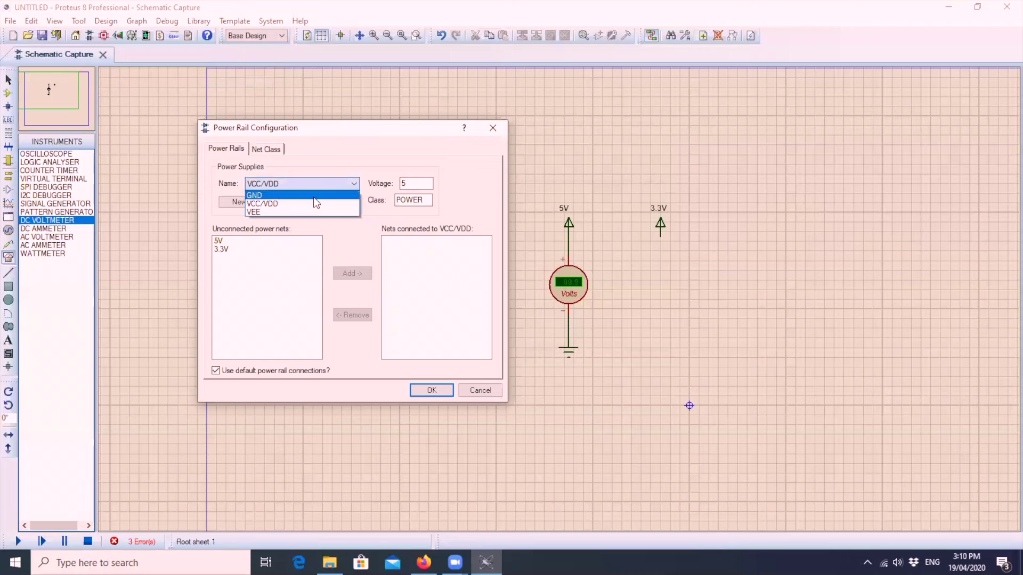
{"action": "left_click", "coordinate": [341, 153]}
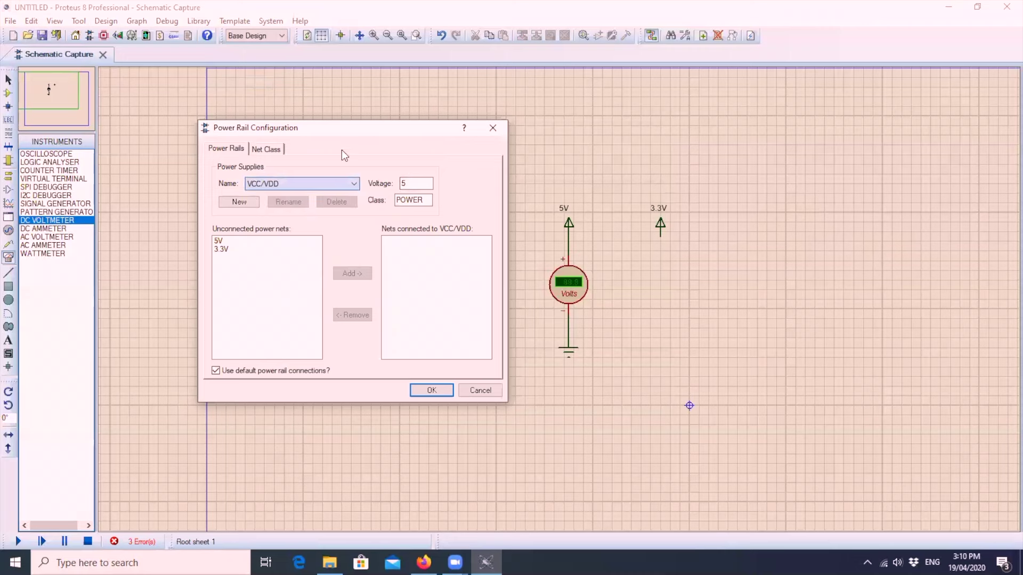
- Create a new 5V supply at 5 volts and connect the 5V net to it
{"action": "left_click", "coordinate": [237, 204]}
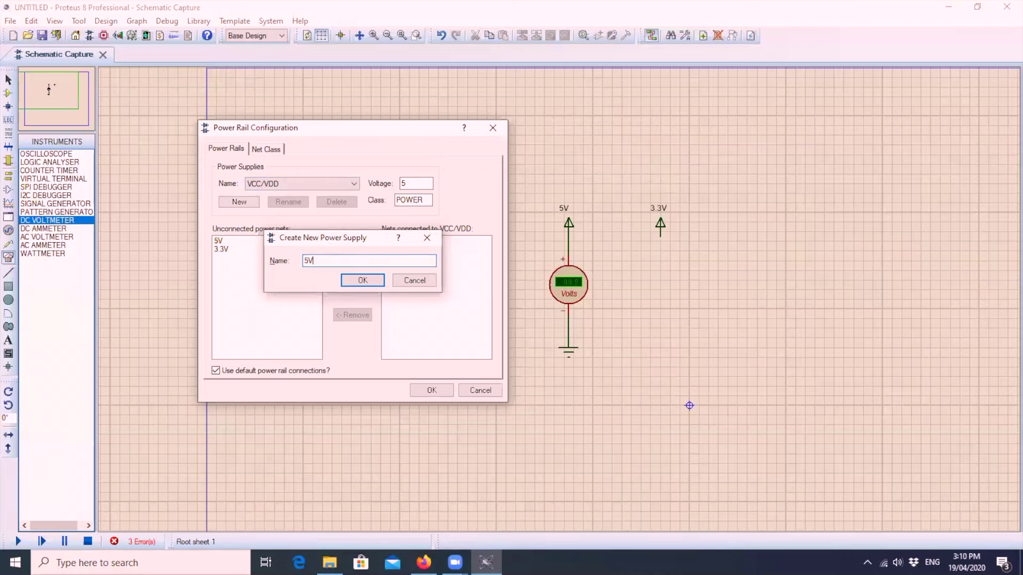
{"action": "left_click", "coordinate": [353, 282]}
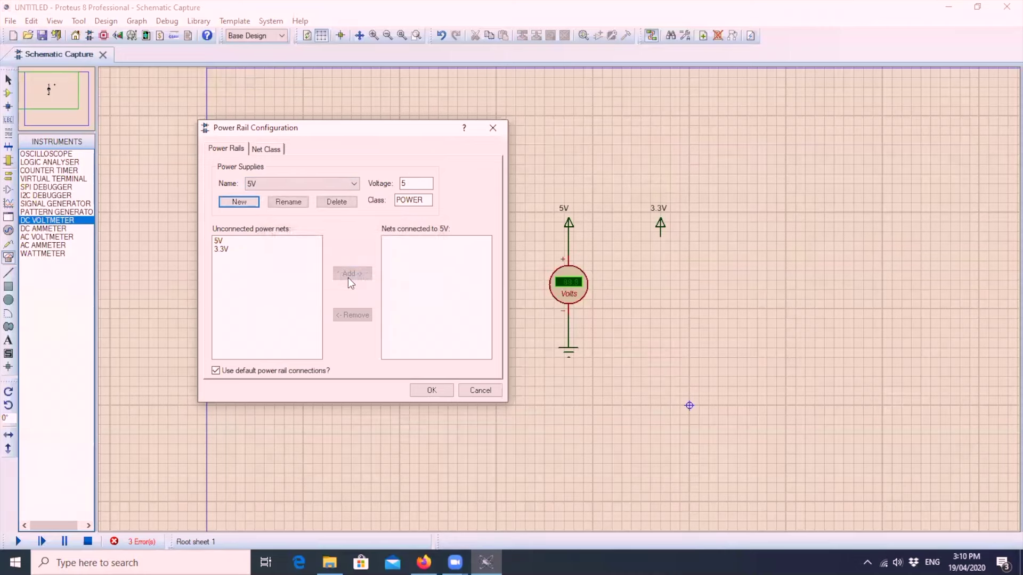
{"action": "left_click", "coordinate": [243, 241]}
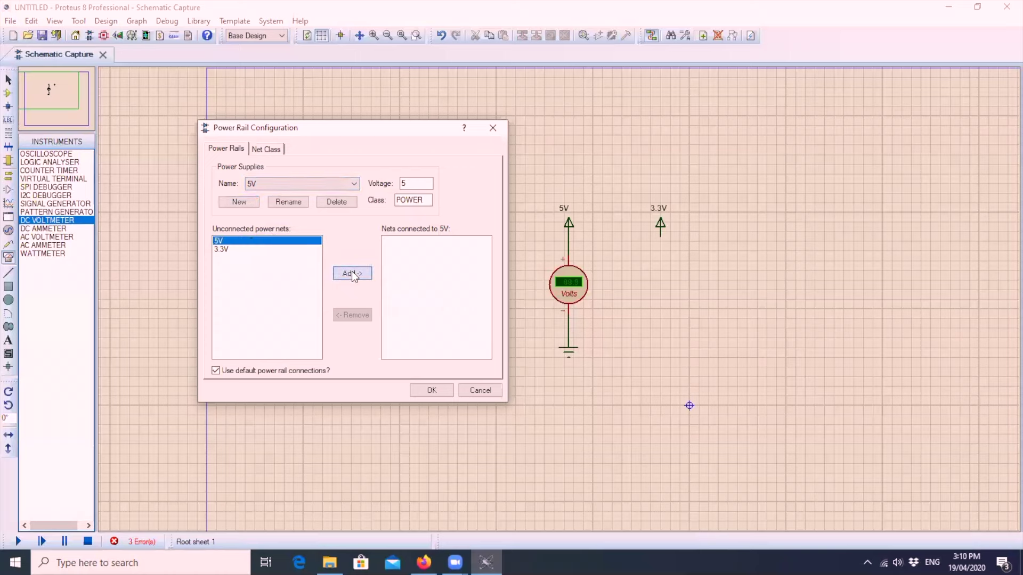
{"action": "left_click", "coordinate": [353, 274]}
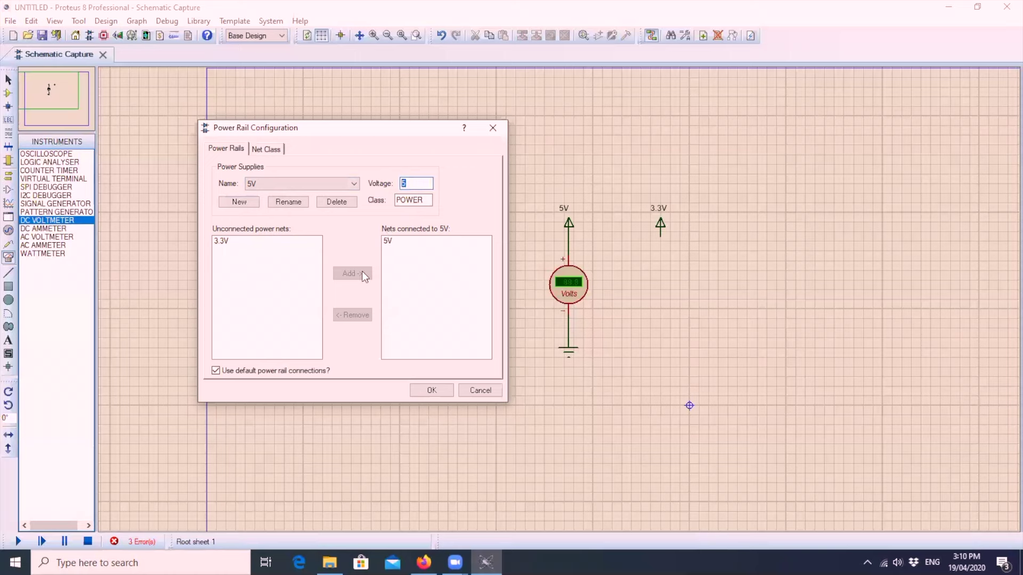
- Create a 3.3V supply set to 3.3 volts, attach the 3.3V net, and apply the rail settings
{"action": "left_click", "coordinate": [235, 205]}
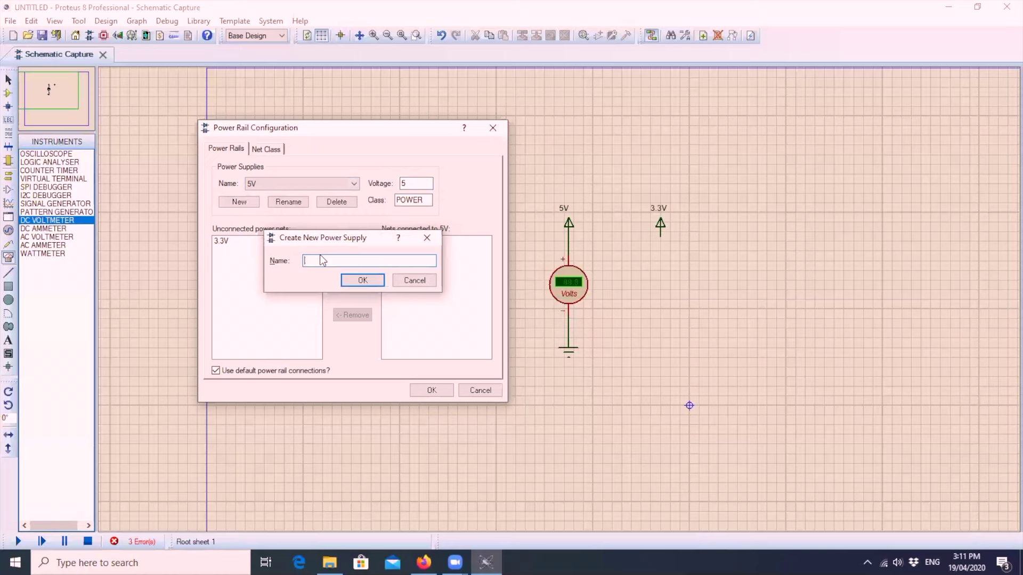
{"action": "type", "text": "3.3V"}
{"action": "key", "text": "Return"}
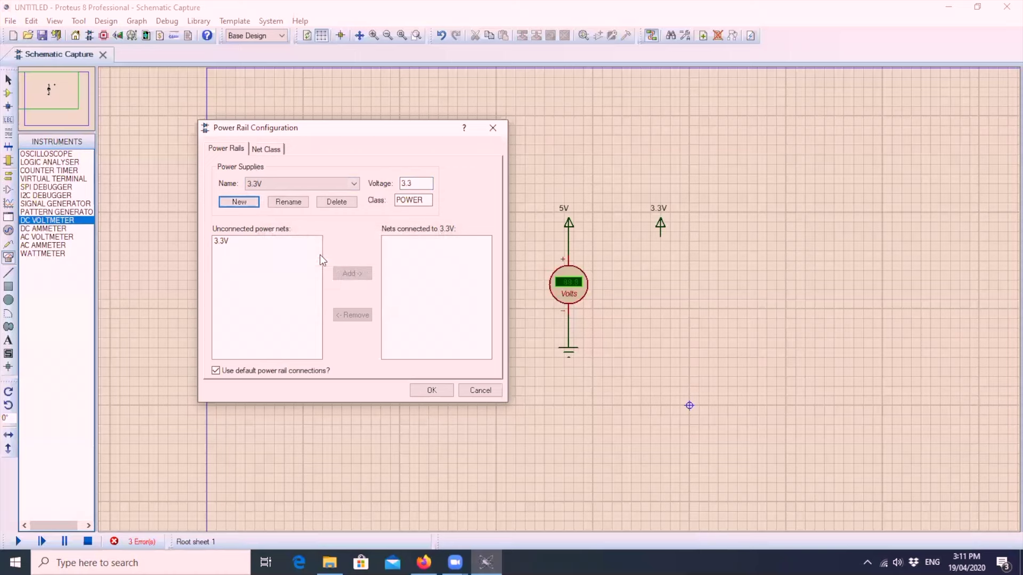
{"action": "left_click", "coordinate": [228, 243]}
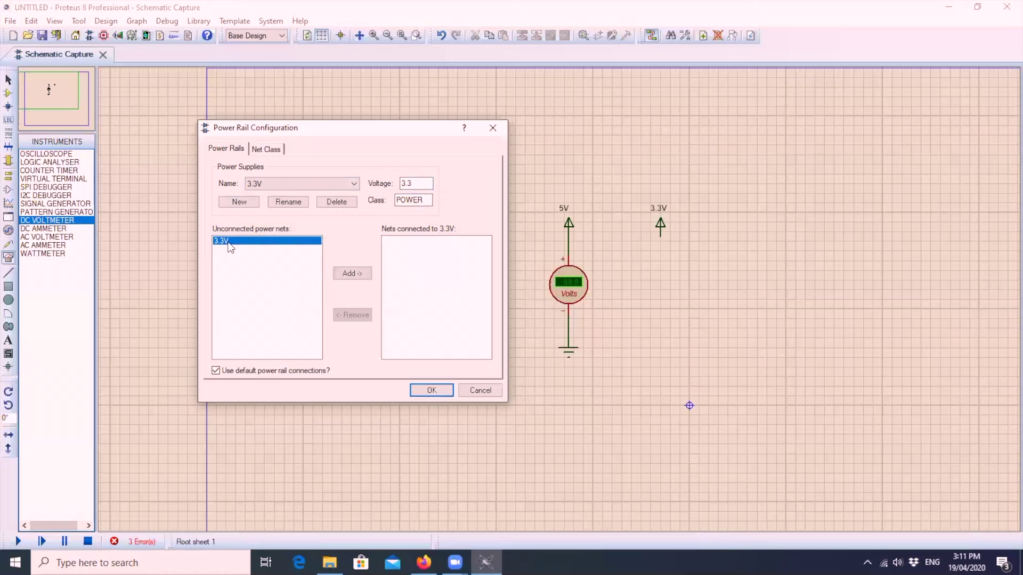
{"action": "left_click", "coordinate": [351, 275]}
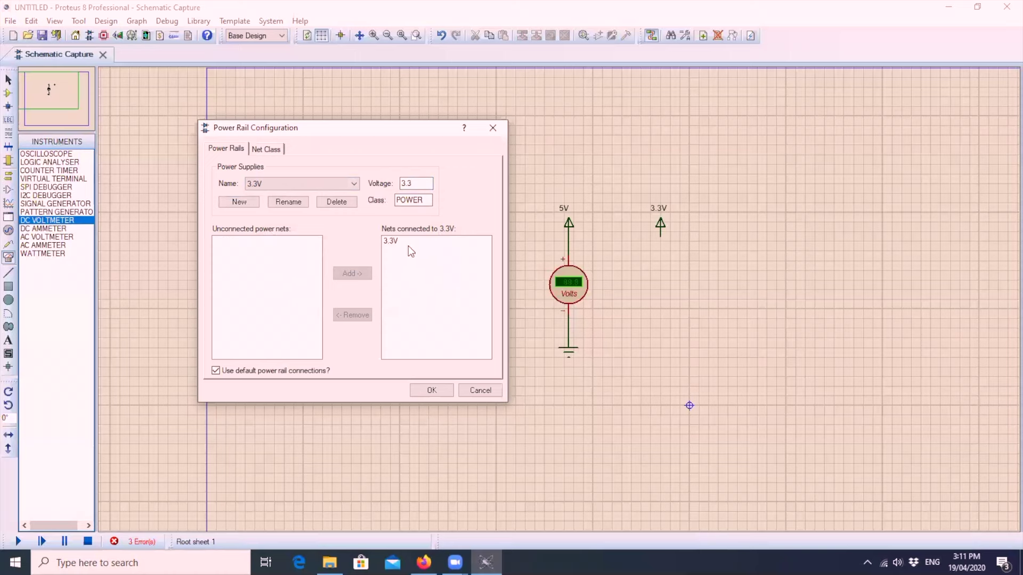
{"action": "double_click", "coordinate": [405, 184]}
{"action": "left_click", "coordinate": [429, 390]}
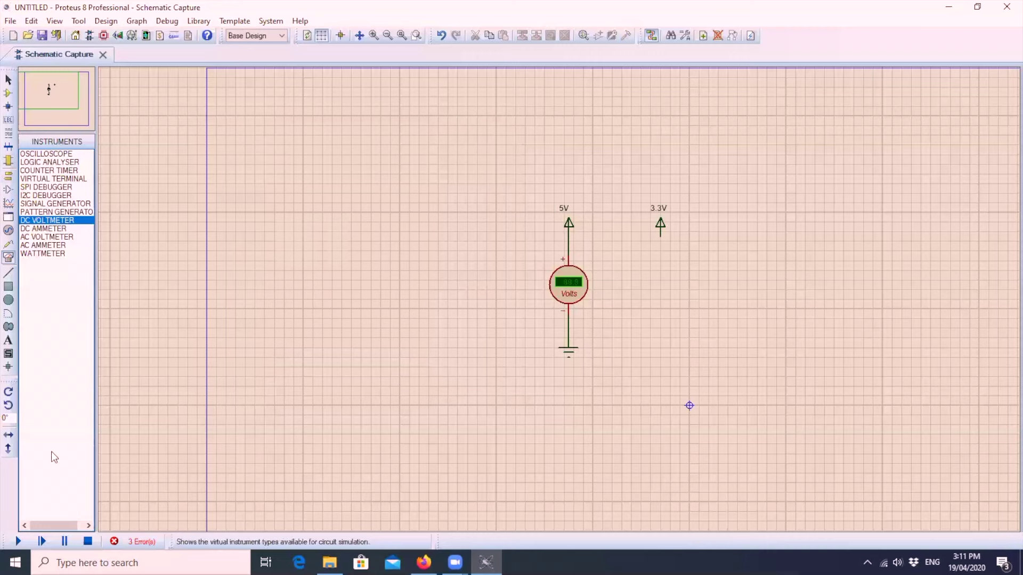
- Run and stop the simulation, then place a DC voltmeter under the 3.3V terminal
{"action": "left_click", "coordinate": [19, 542]}
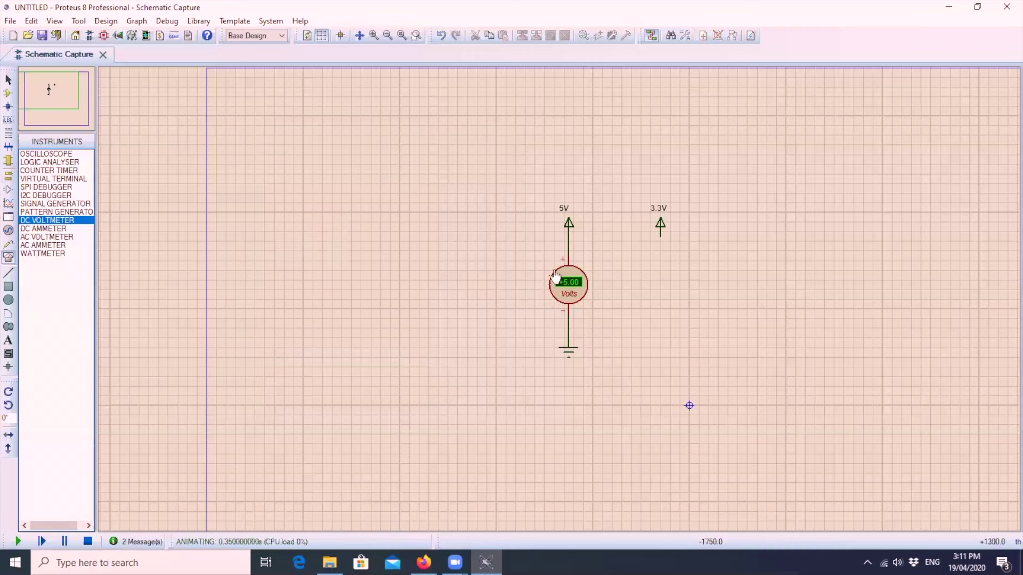
{"action": "left_click", "coordinate": [88, 541]}
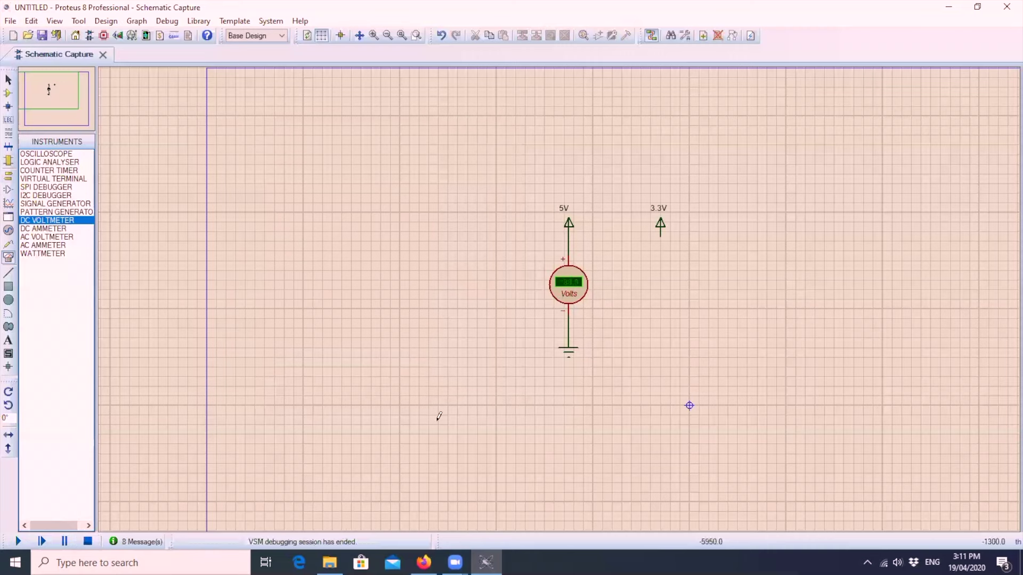
{"action": "left_click", "coordinate": [67, 223]}
{"action": "left_click", "coordinate": [660, 280]}
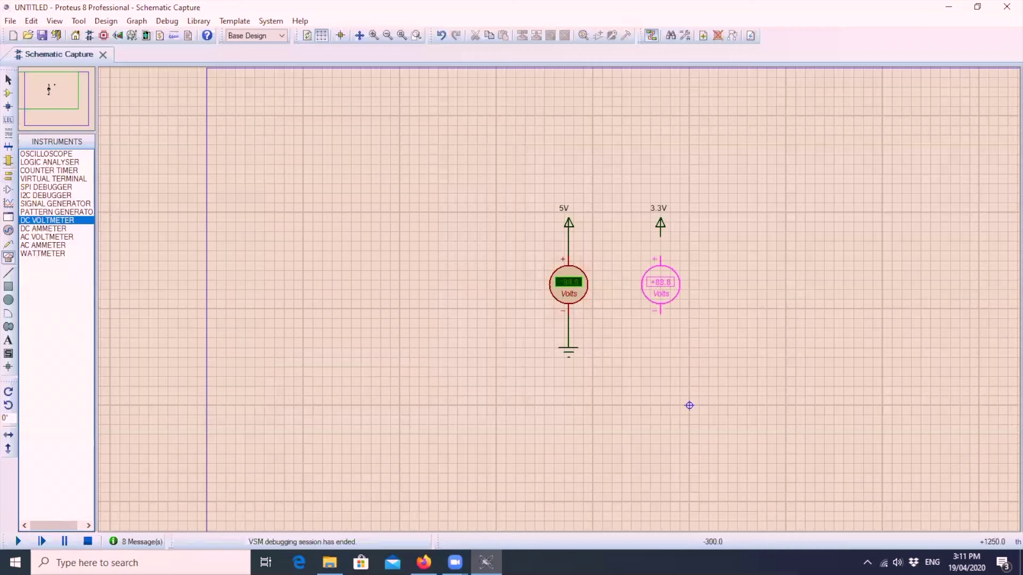
{"action": "left_click", "coordinate": [659, 287]}
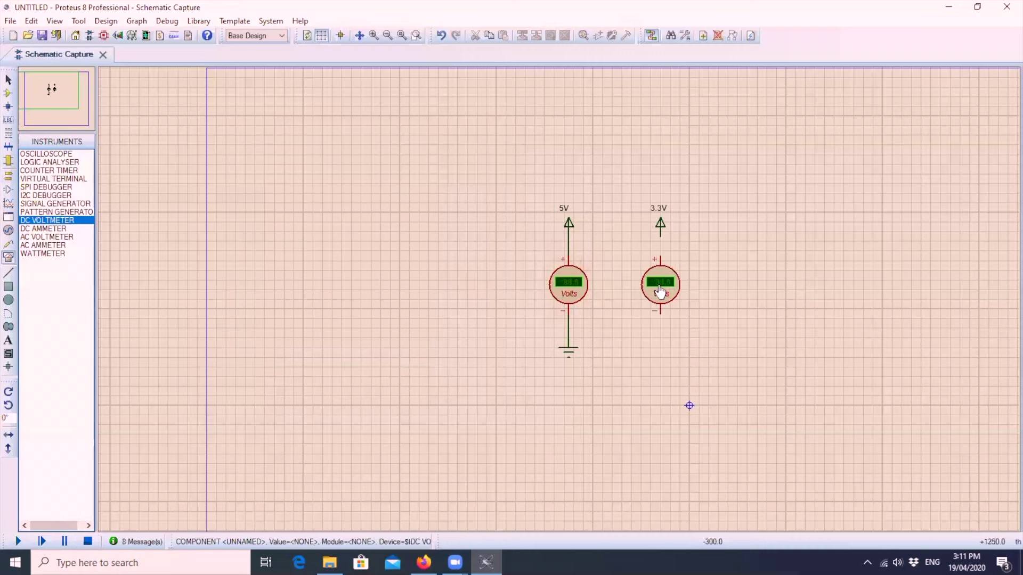
- Add a ground below the new voltmeter and wire its pins to ground and 3.3V
{"action": "left_click", "coordinate": [8, 175]}
{"action": "left_click", "coordinate": [44, 196]}
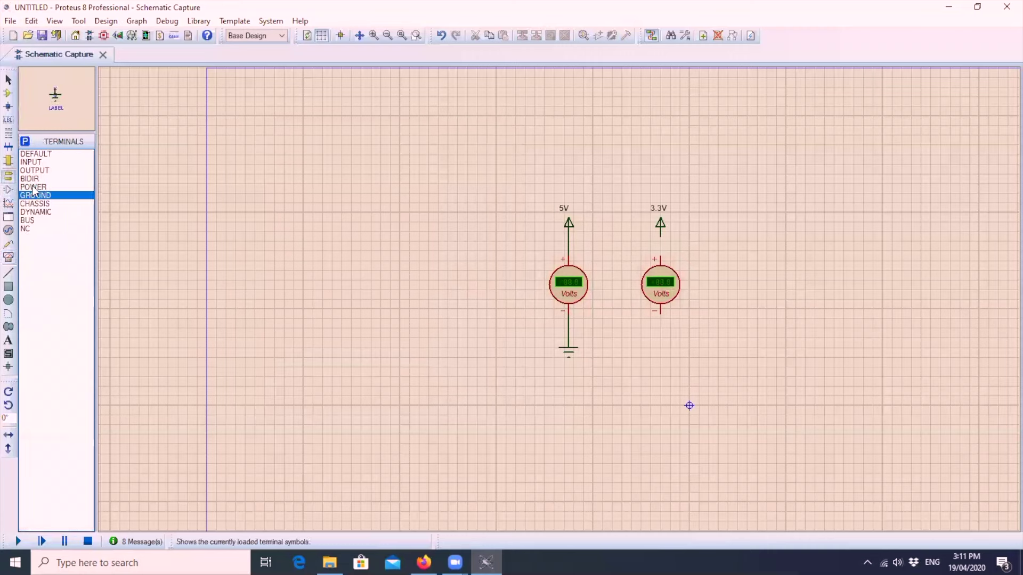
{"action": "left_click", "coordinate": [659, 343]}
{"action": "left_click", "coordinate": [662, 340]}
{"action": "left_click", "coordinate": [661, 341]}
{"action": "left_click", "coordinate": [660, 313]}
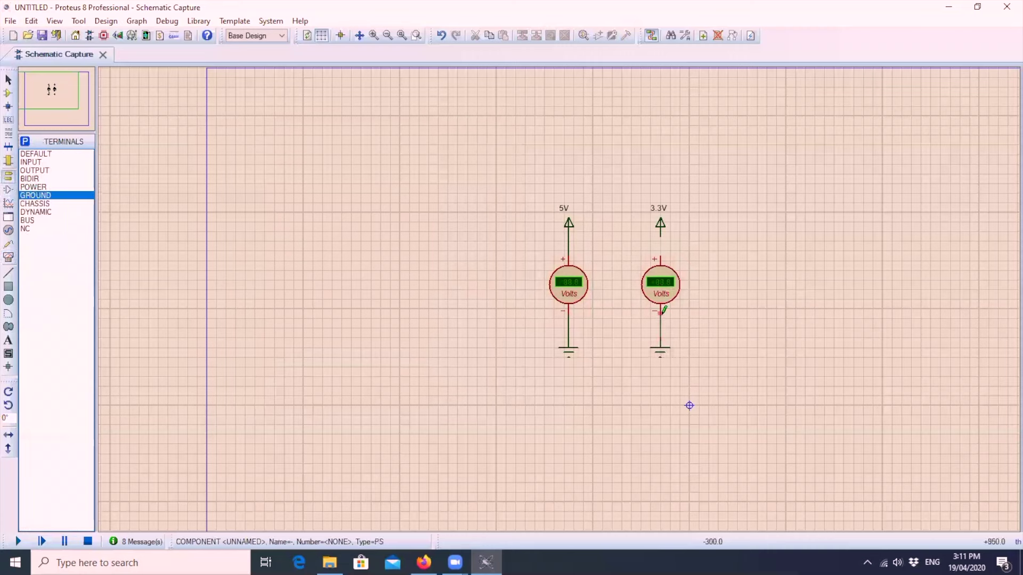
{"action": "left_click", "coordinate": [660, 236]}
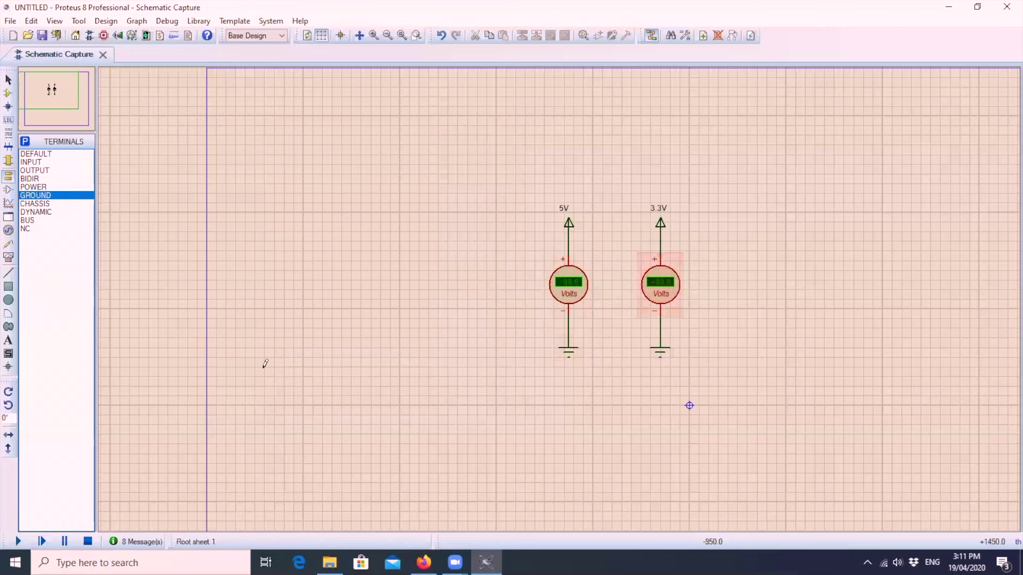
- Simulate so the meters read +5.00 and +3.30, checking the 5V and 3.3V terminals
{"action": "left_click", "coordinate": [19, 539]}
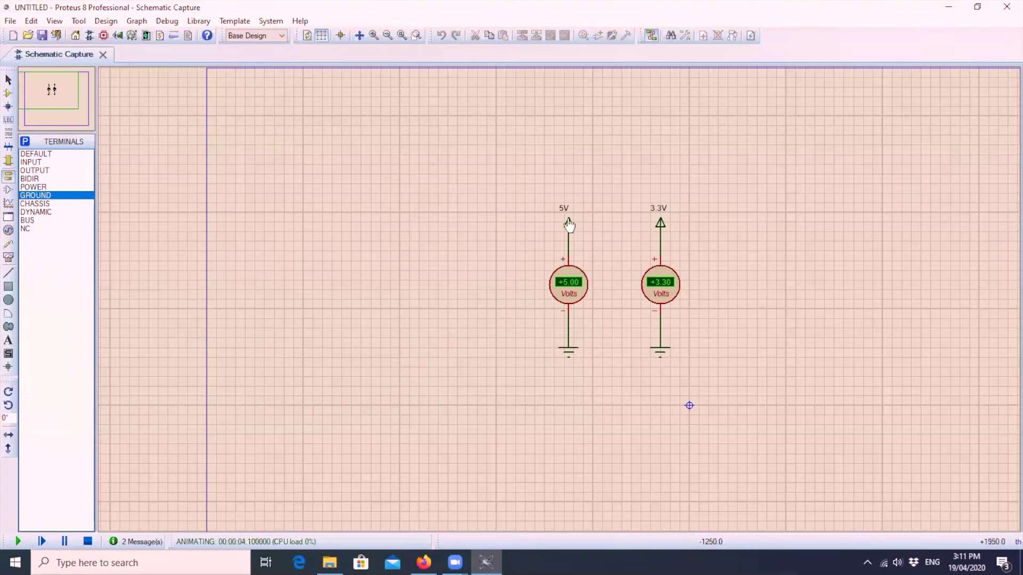
{"action": "left_click_drag", "start_coordinate": [540, 183], "coordinate": [694, 236]}
{"action": "left_click", "coordinate": [379, 270]}
- Place three power terminals in a row to the right of the meters
{"action": "right_click", "coordinate": [660, 228]}
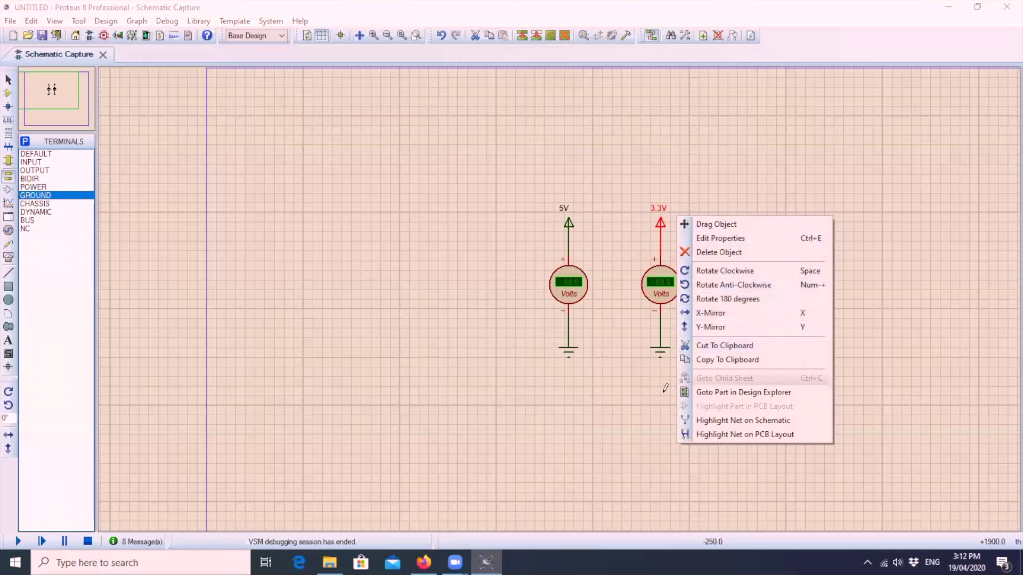
{"action": "left_click", "coordinate": [614, 406]}
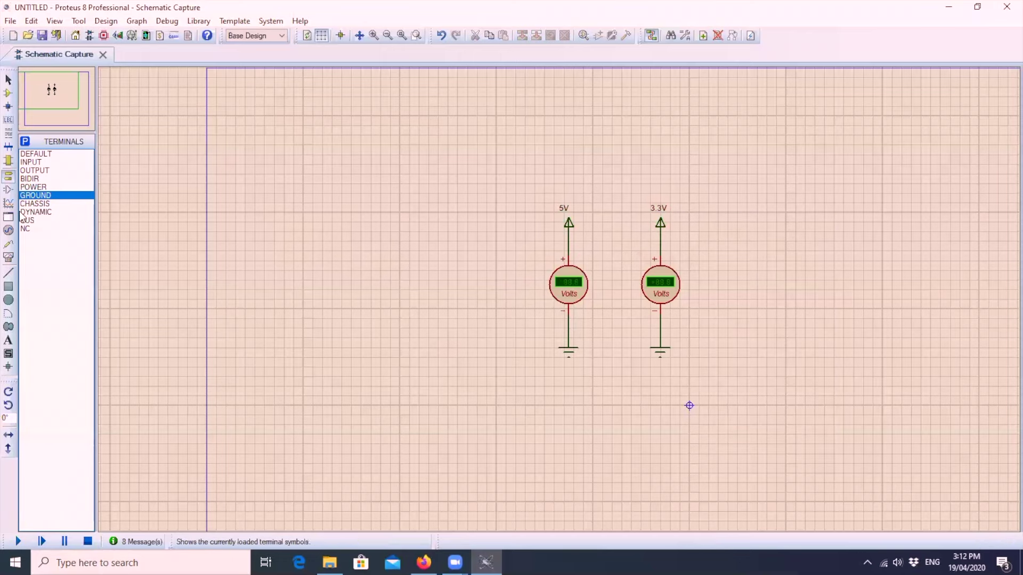
{"action": "left_click", "coordinate": [38, 188]}
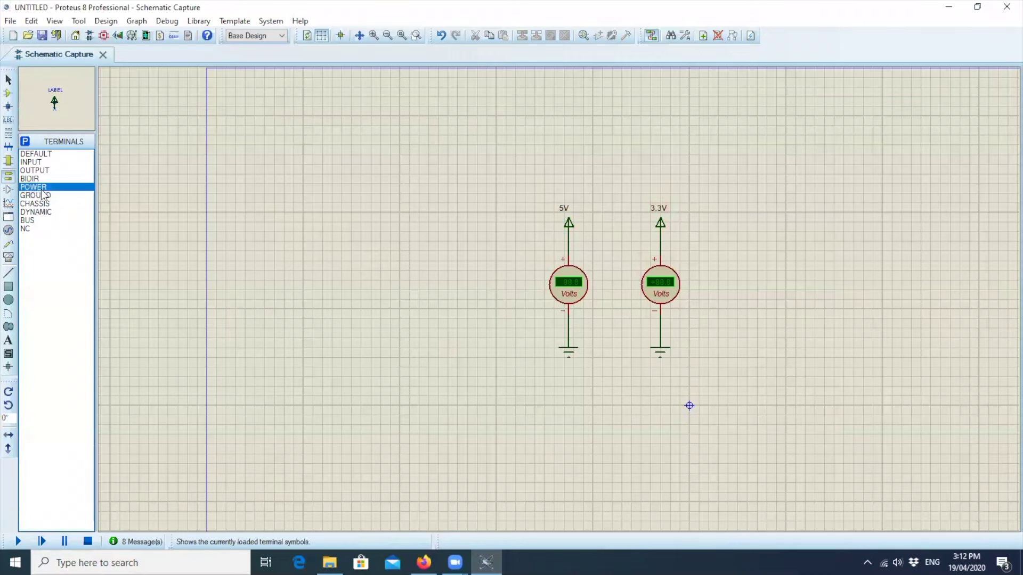
{"action": "left_click", "coordinate": [776, 218]}
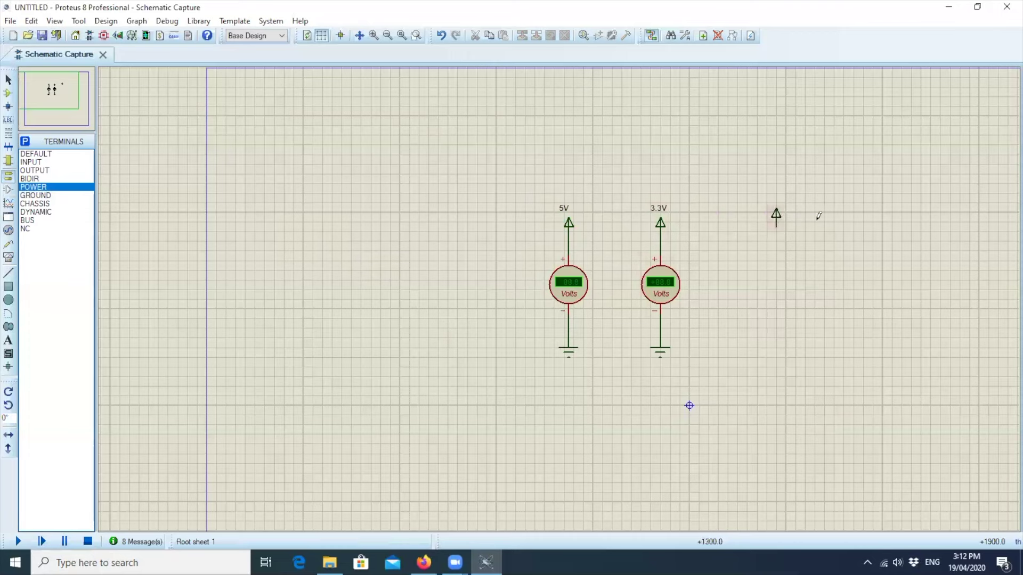
{"action": "left_click", "coordinate": [853, 218]}
{"action": "left_click", "coordinate": [915, 219]}
- Label the first new power terminal with the existing 5V net
{"action": "double_click", "coordinate": [776, 218]}
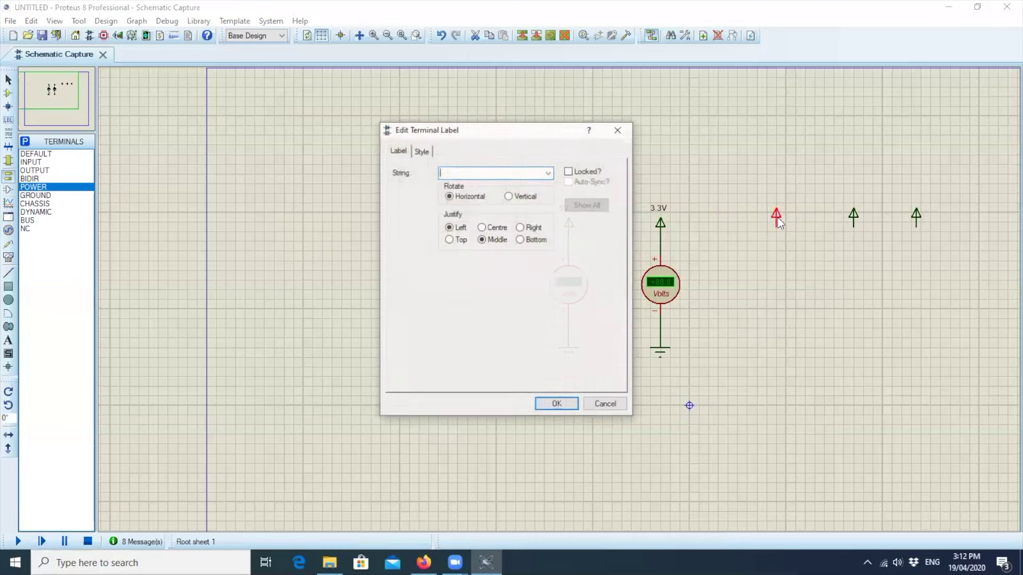
{"action": "left_click", "coordinate": [548, 173]}
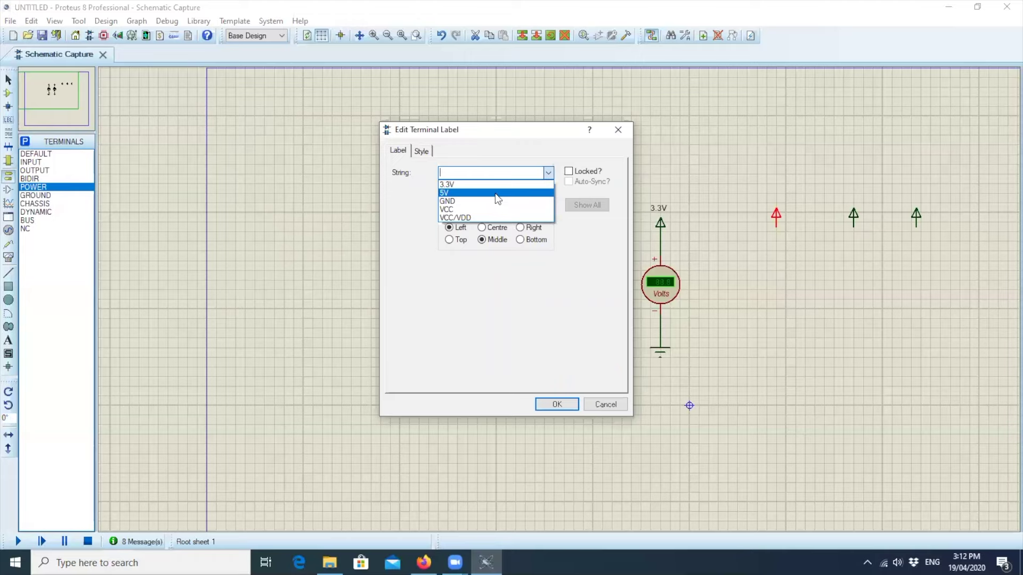
{"action": "left_click", "coordinate": [510, 192]}
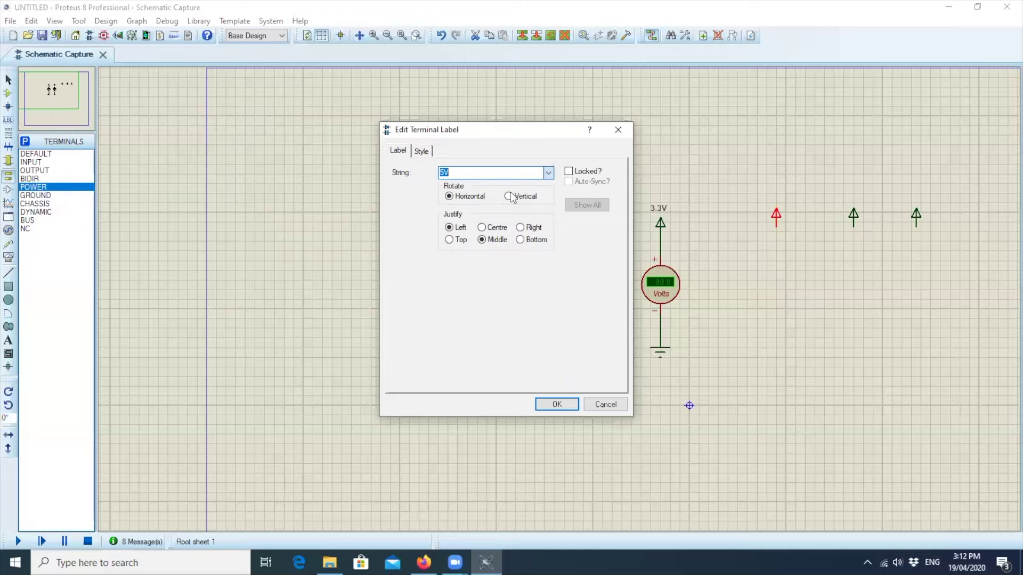
{"action": "left_click", "coordinate": [556, 404]}
- Label the middle power terminal 5V
{"action": "double_click", "coordinate": [854, 217]}
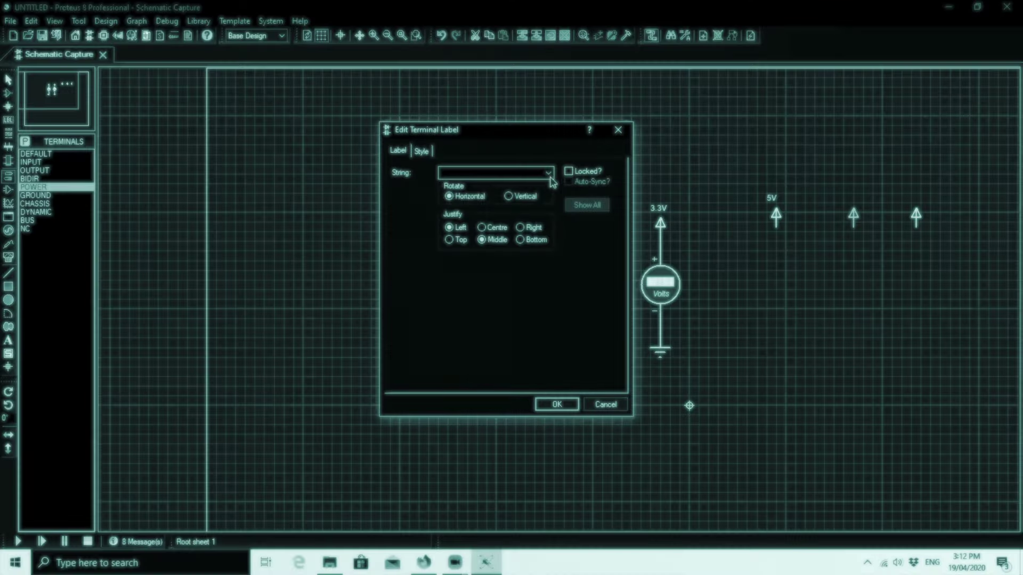
{"action": "type", "text": "5V"}
{"action": "key", "text": "Return"}
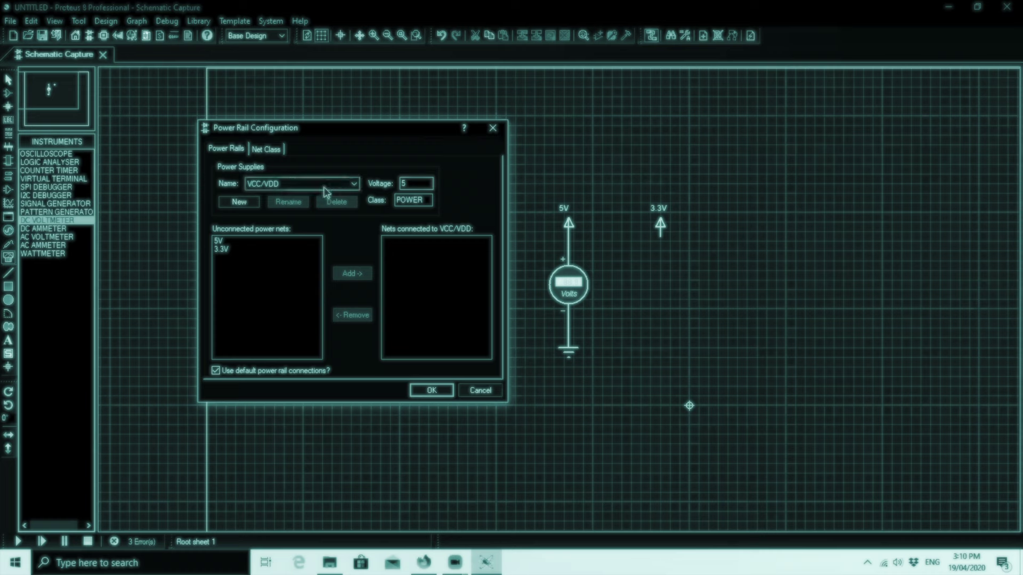
- Reconfigure the power rails with a 3.3V entry and apply the settings
{"action": "left_click", "coordinate": [239, 202]}
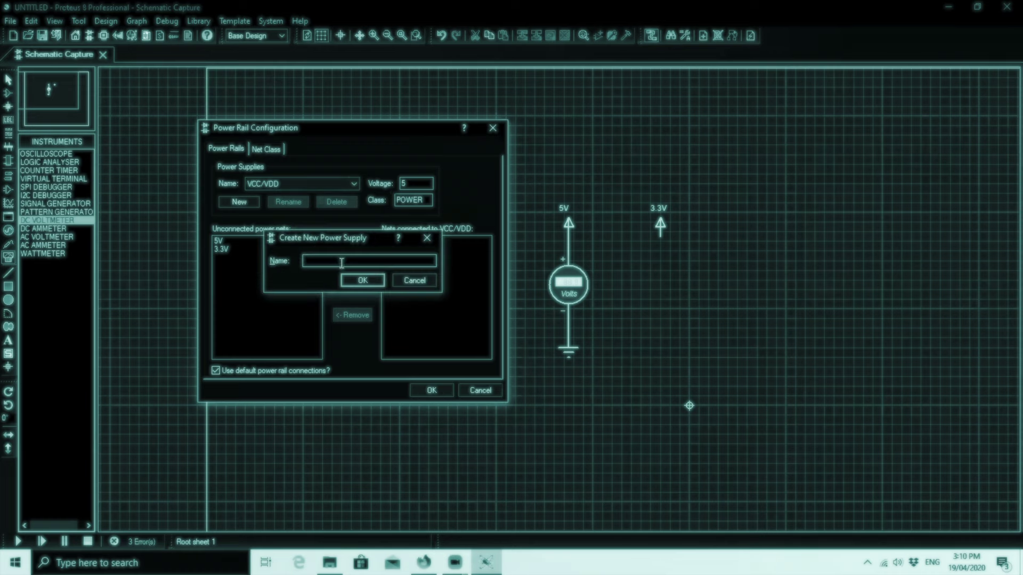
{"action": "left_click", "coordinate": [348, 274]}
{"action": "left_click", "coordinate": [240, 202]}
{"action": "type", "text": "3.3V"}
{"action": "key", "text": "Return"}
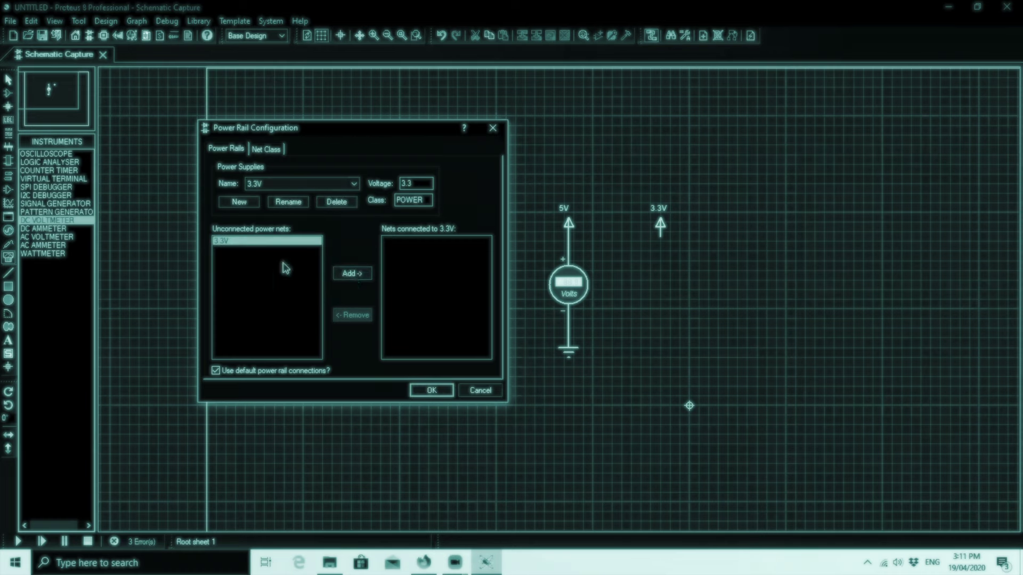
{"action": "left_click", "coordinate": [353, 274]}
{"action": "left_click", "coordinate": [432, 390]}
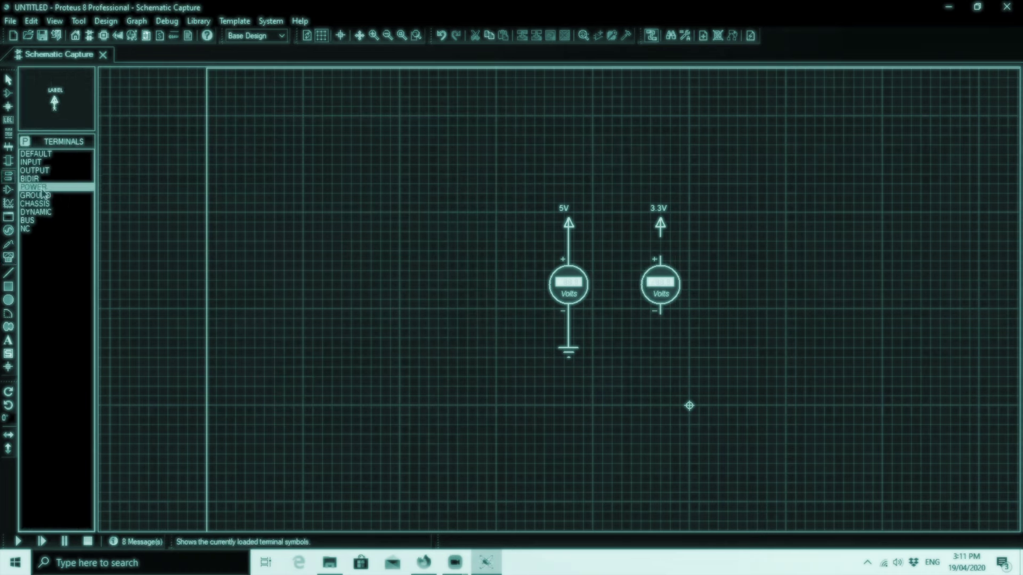
{"action": "right_click", "coordinate": [669, 216]}
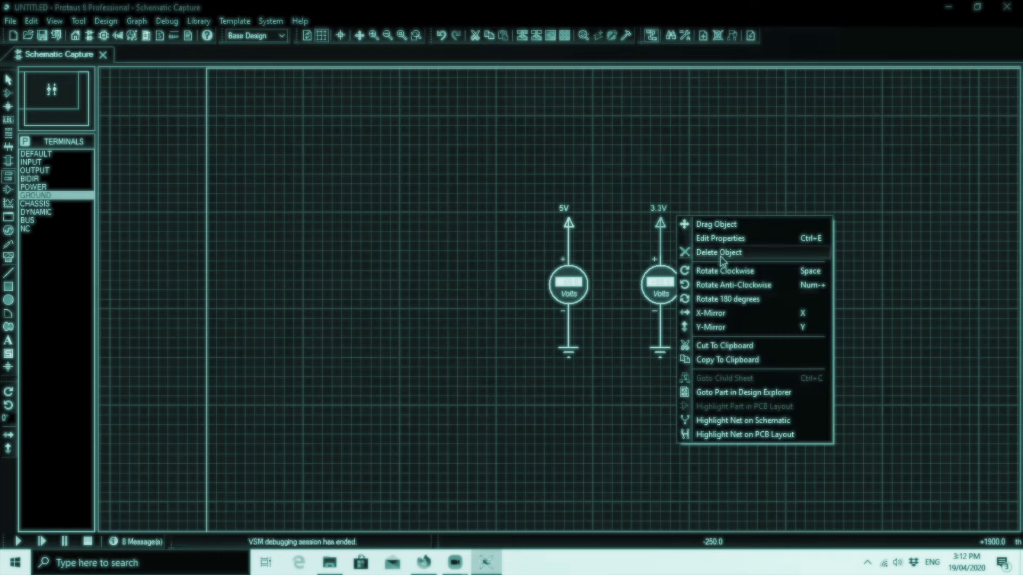